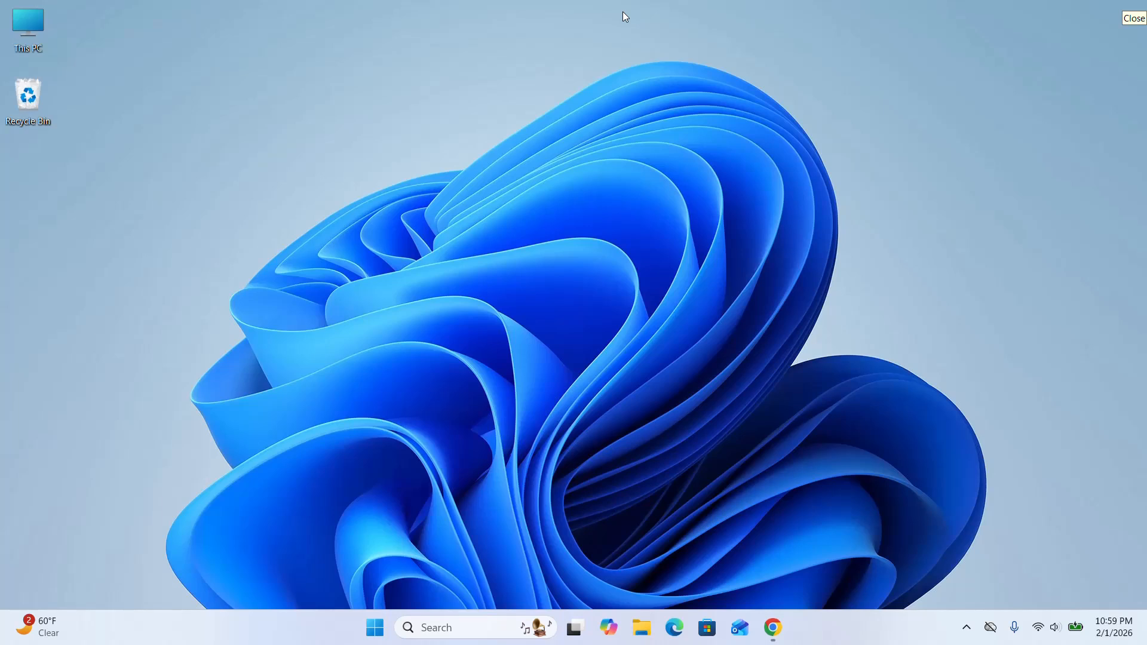
- Switch to Chrome and open the CLion product page on the JetBrains website, dismissing the cookie settings notice
click(772, 627)
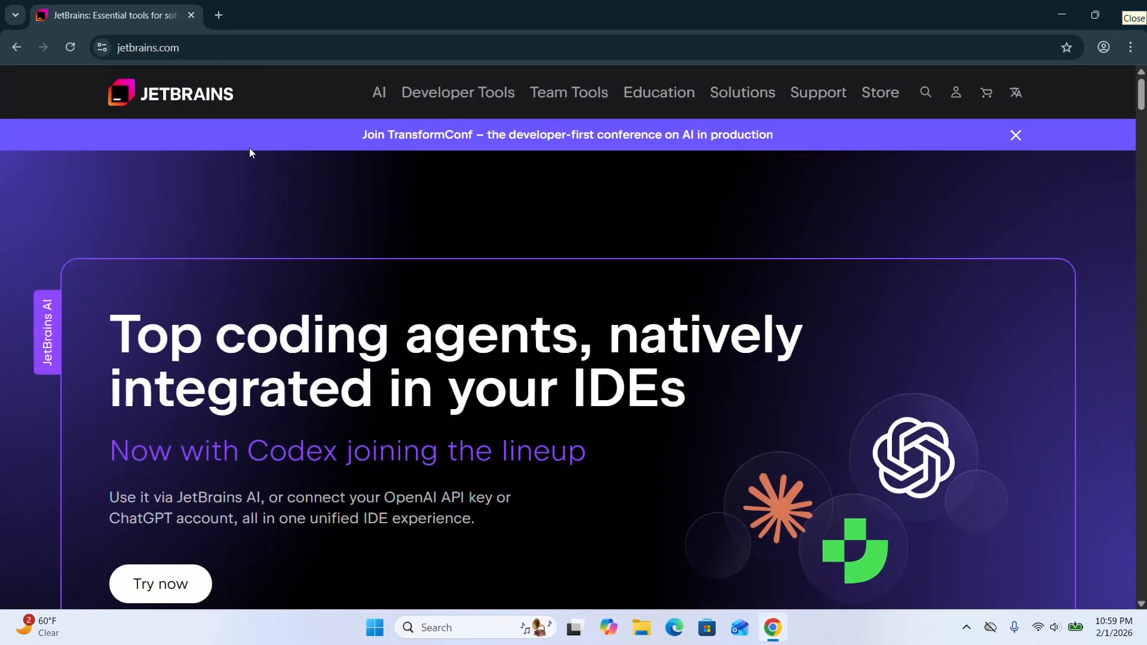
click(443, 92)
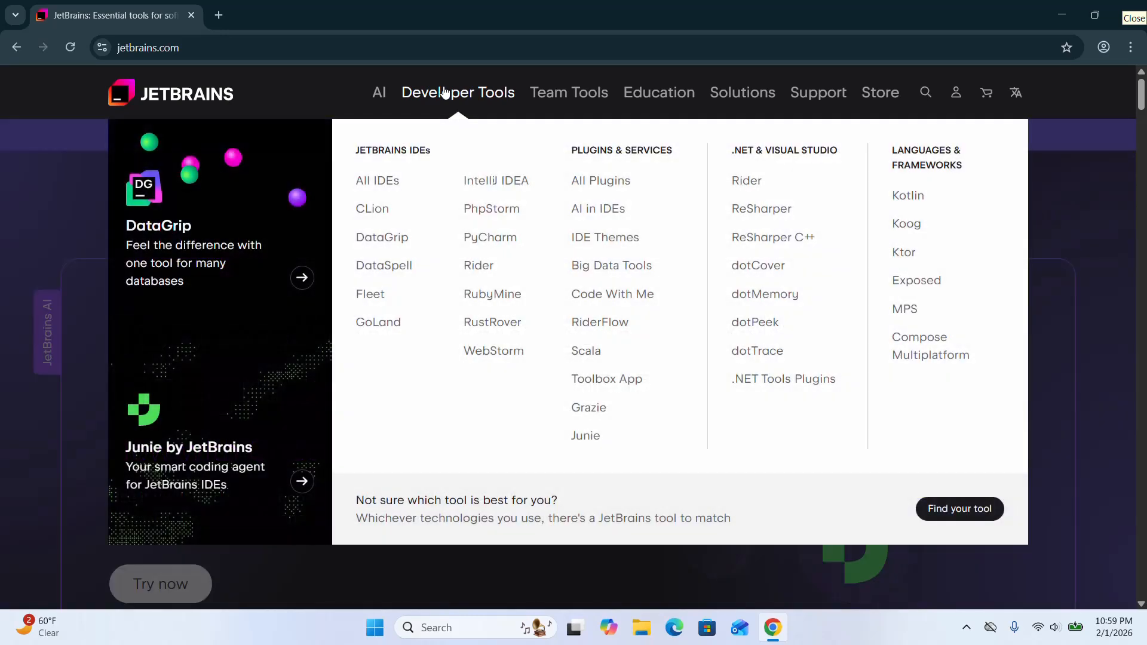
click(362, 215)
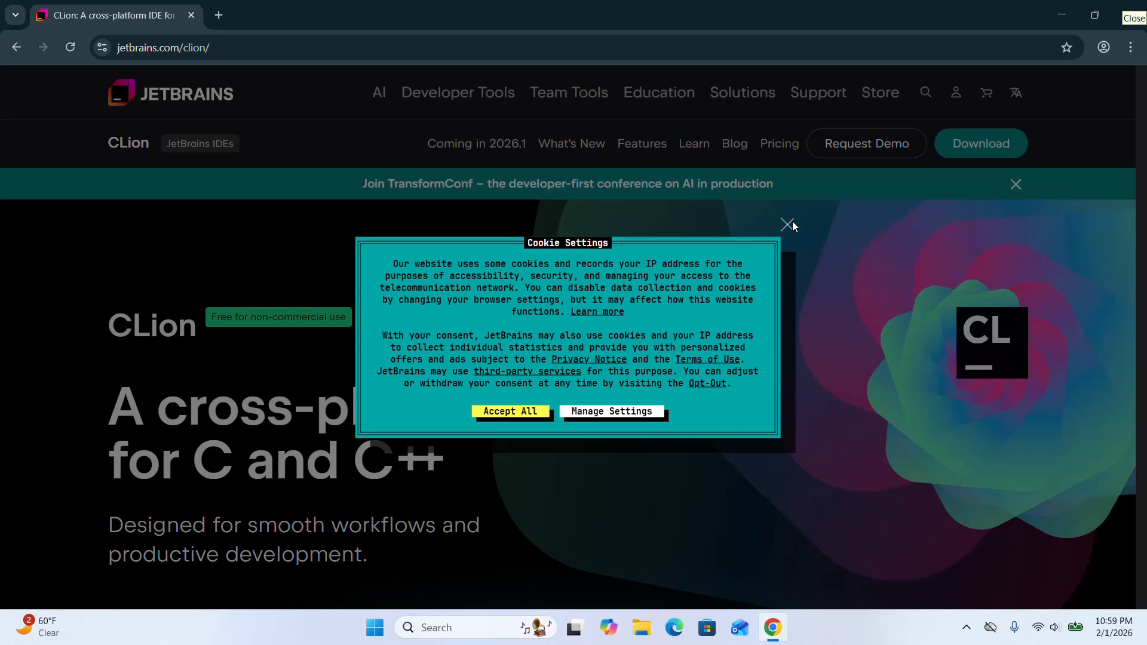
click(792, 224)
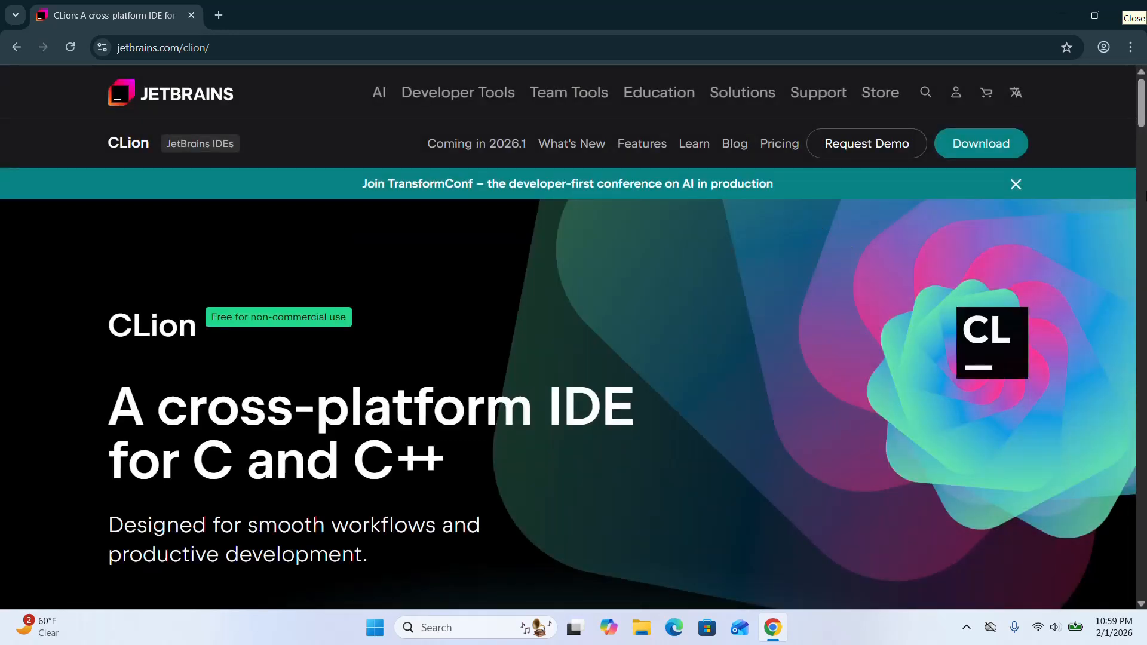
- Open CLion's Windows download page, dismiss its cookie notice, and minimize the browser after viewing the installer option
scroll(1141, 129, down, 3)
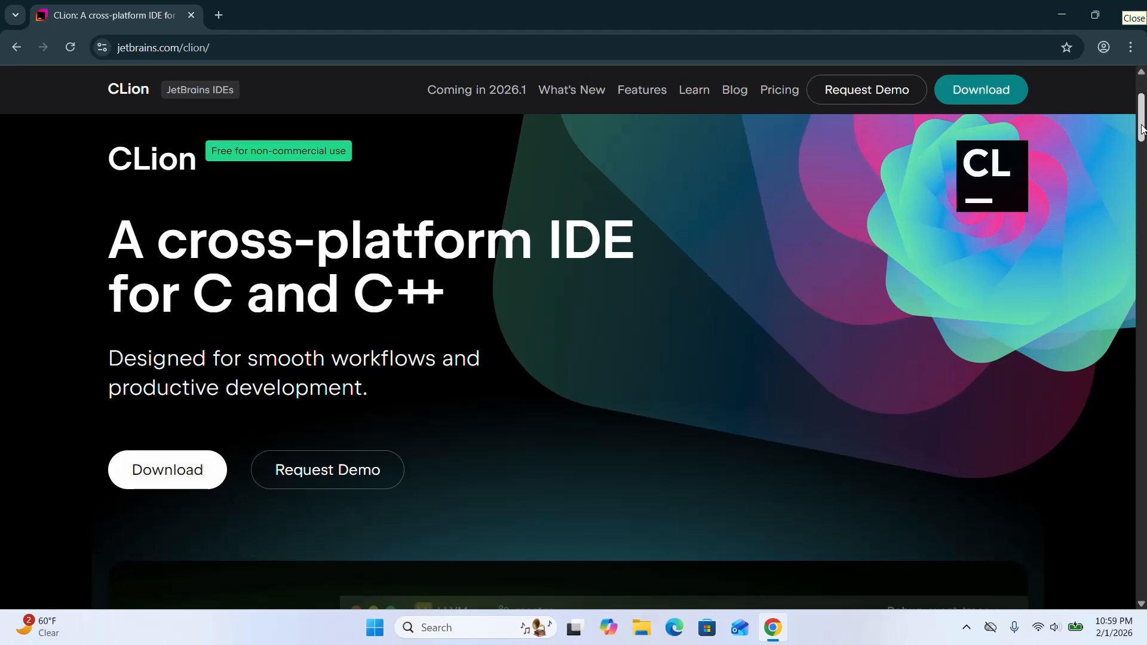
scroll(1141, 128, down, 3)
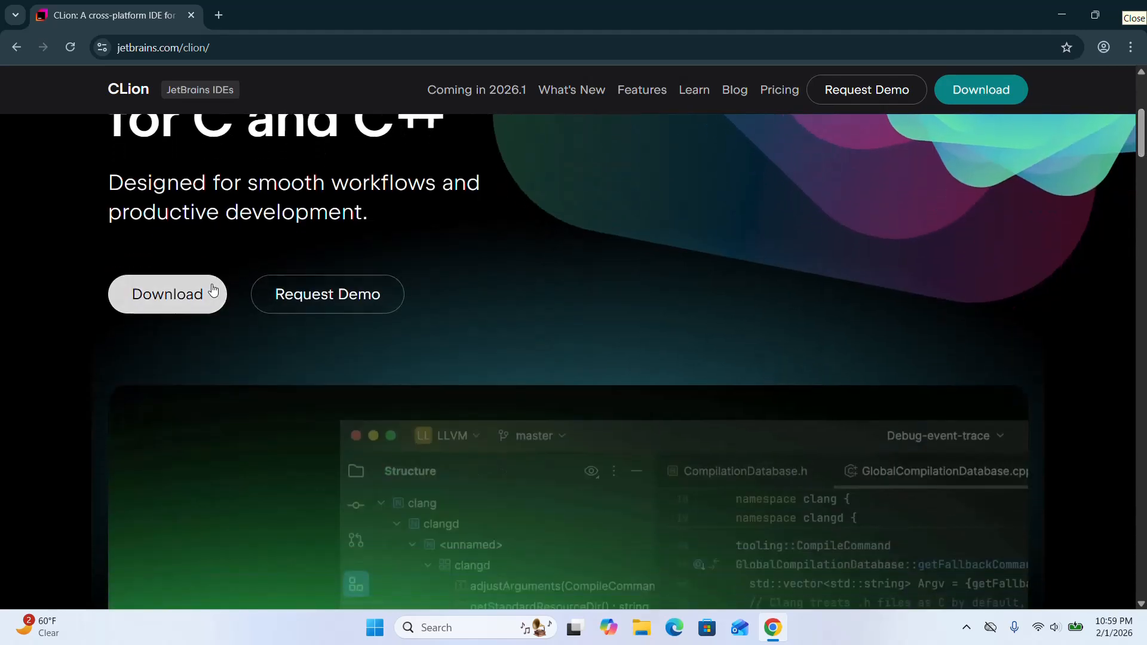
click(180, 301)
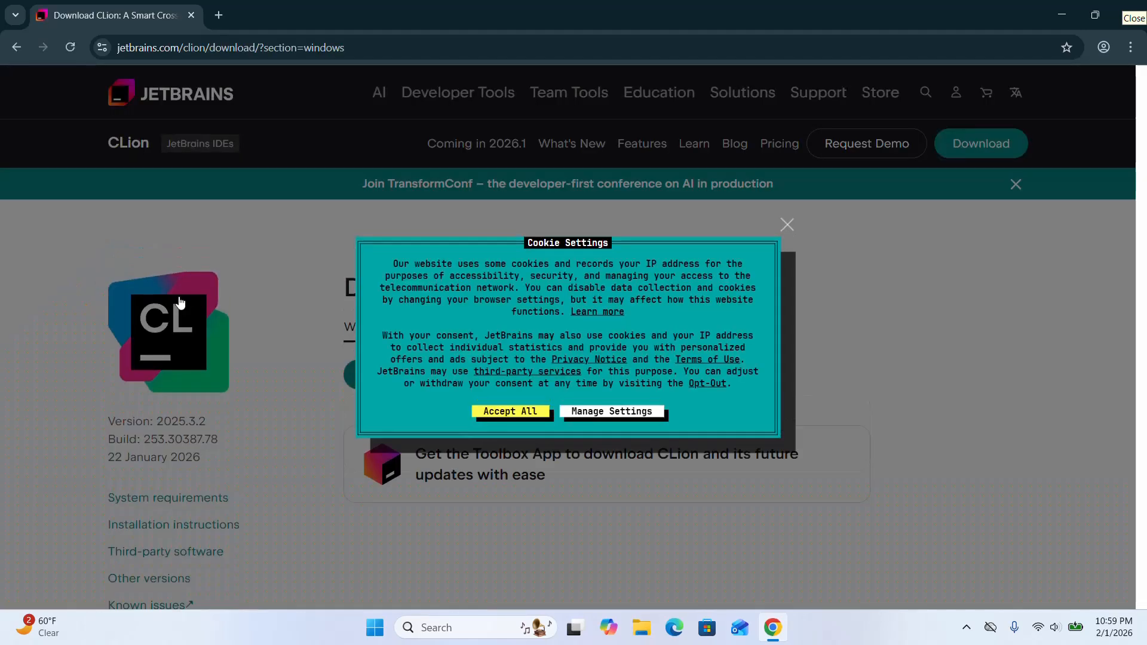
click(787, 225)
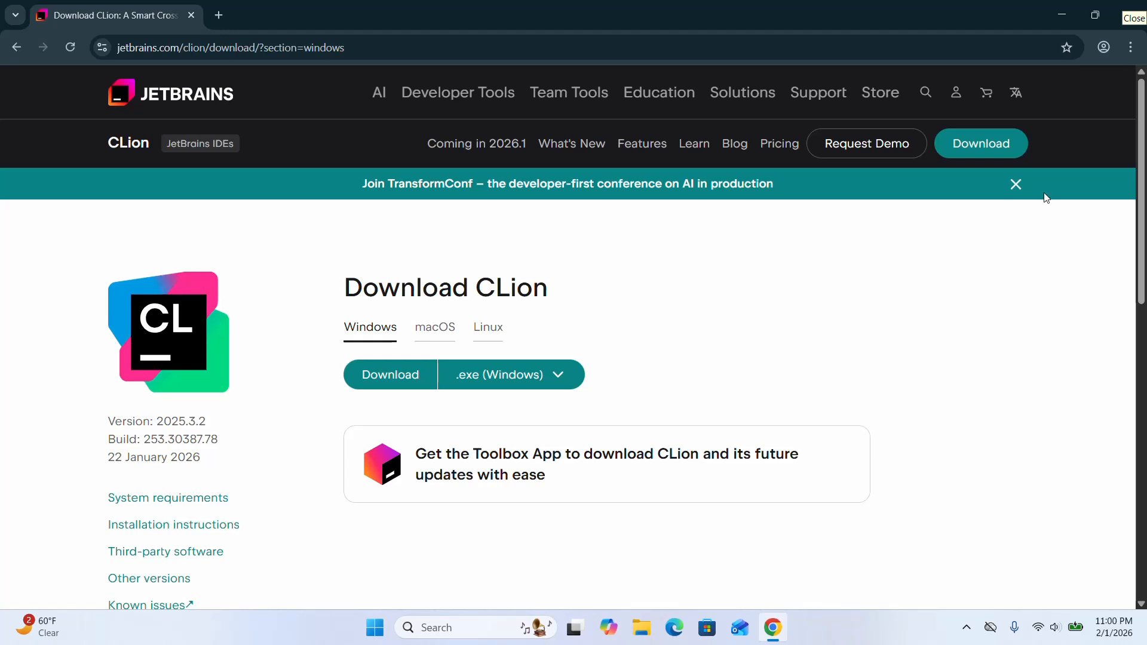
scroll(607, 269, down, 1)
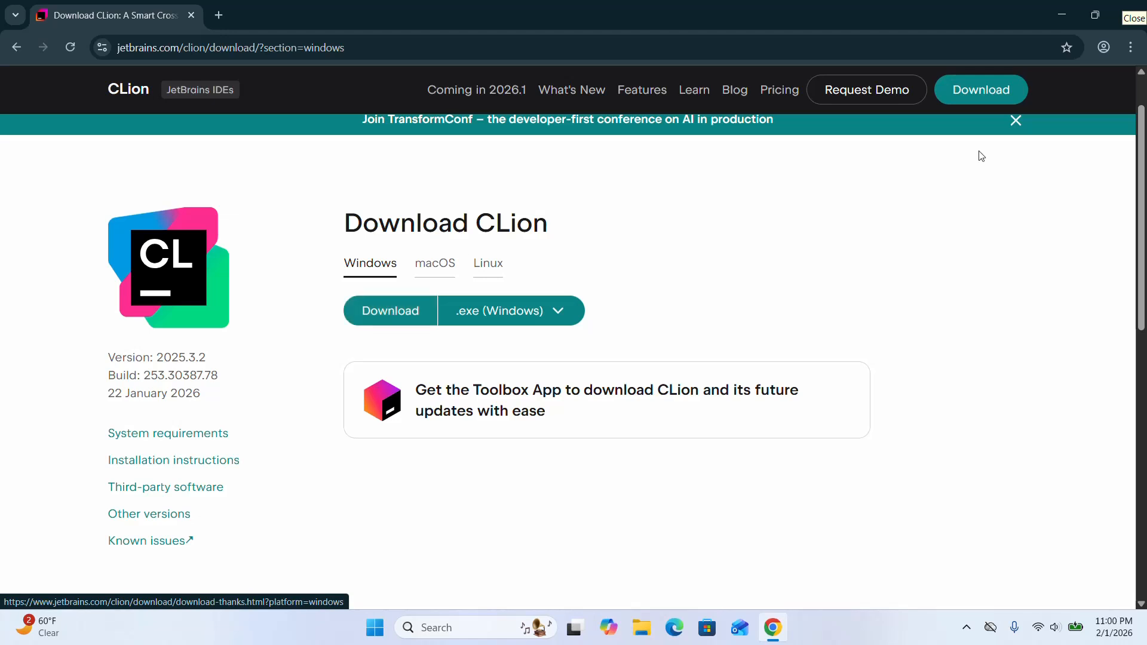
click(1063, 19)
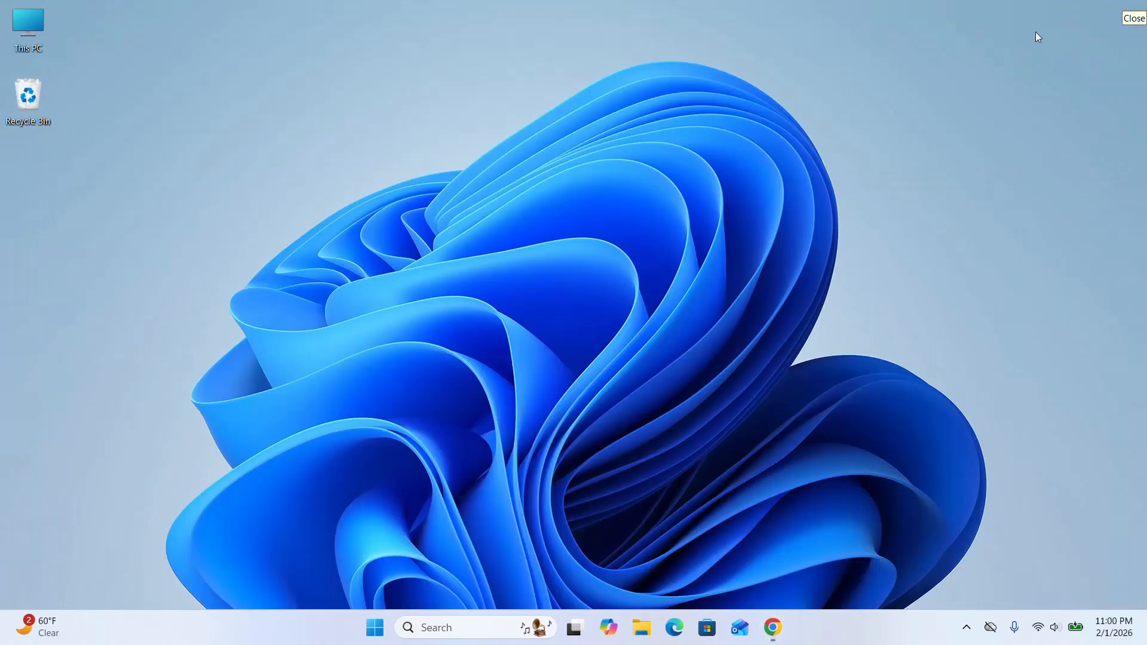
- Launch the CLion-2025.3.1.1 installer from the Downloads folder in File Explorer and allow it to make changes to the device
click(642, 627)
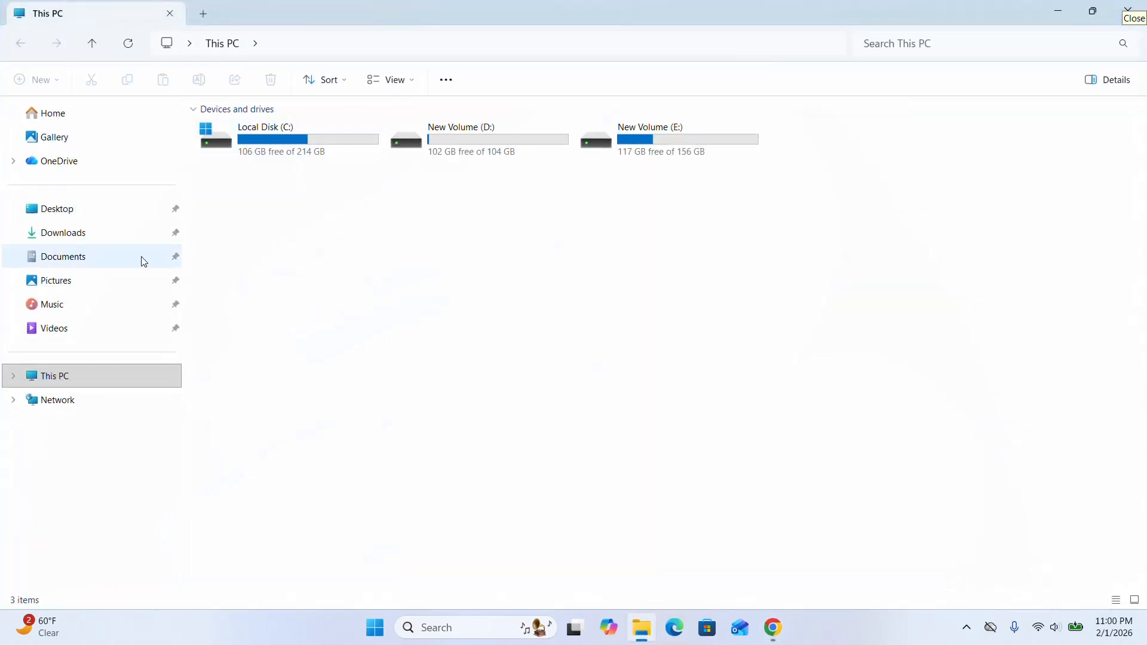
click(102, 242)
click(278, 146)
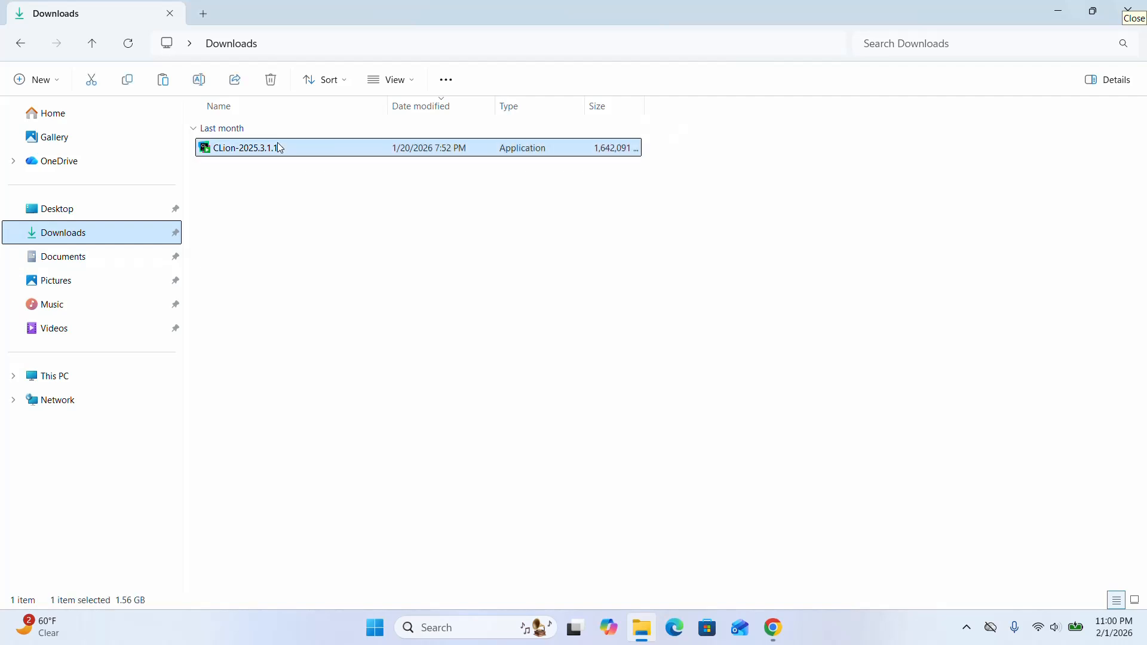
right_click(278, 143)
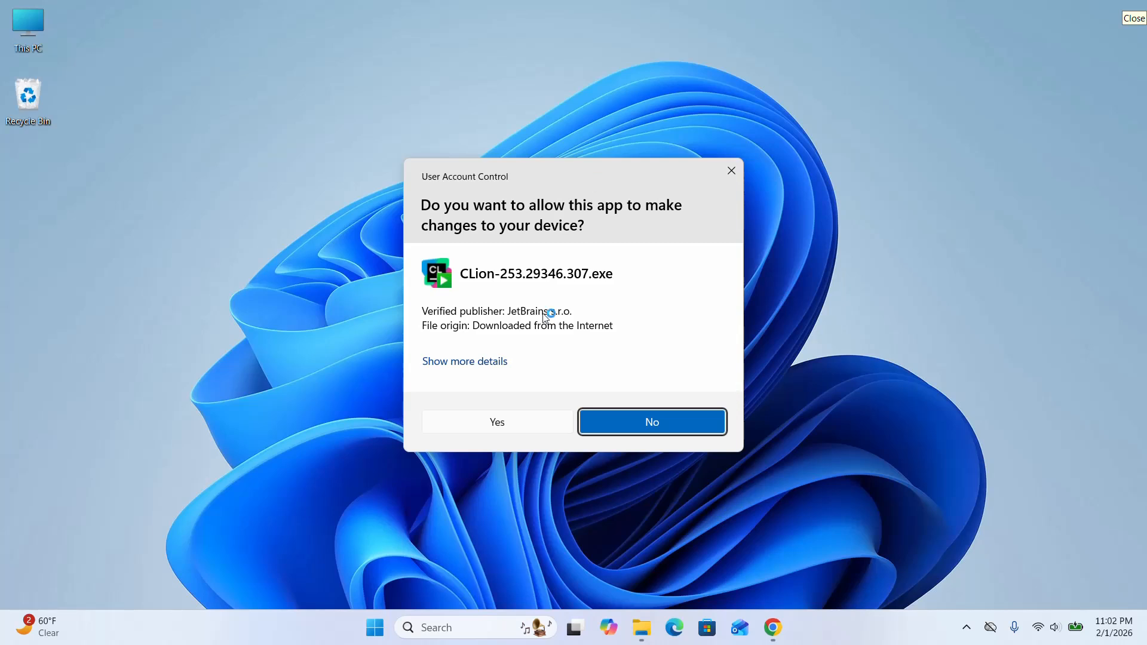
click(497, 417)
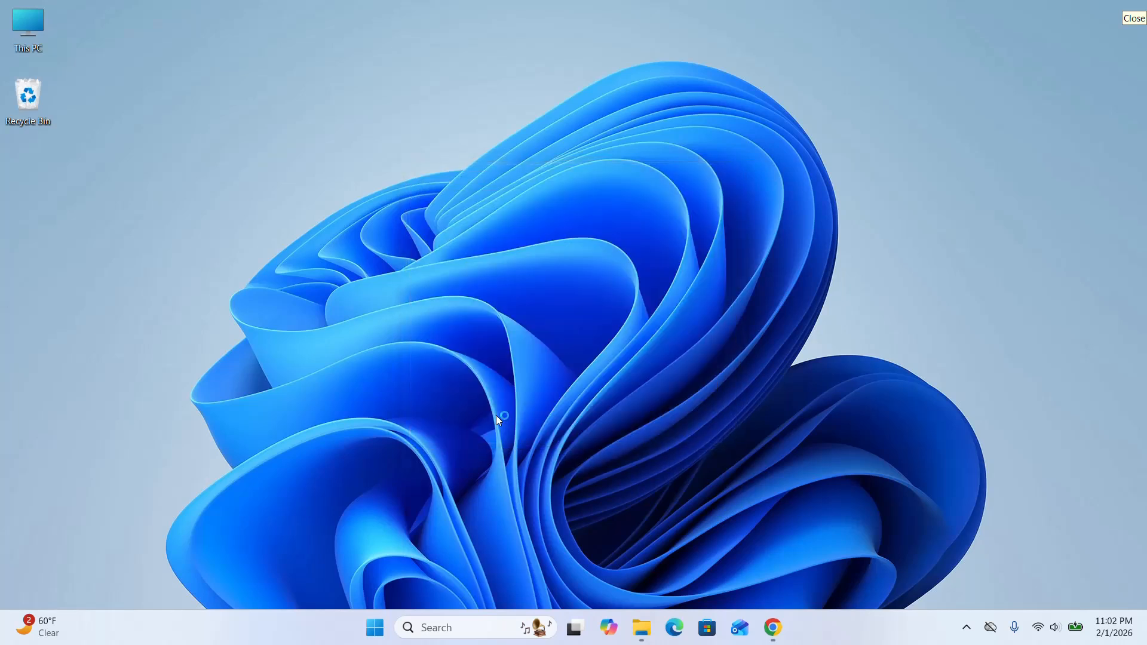
- Start CLion Setup and accept C:\Program Files\JetBrains\CLion 2025.3.1.1 as the destination folder
drag(582, 168, 559, 116)
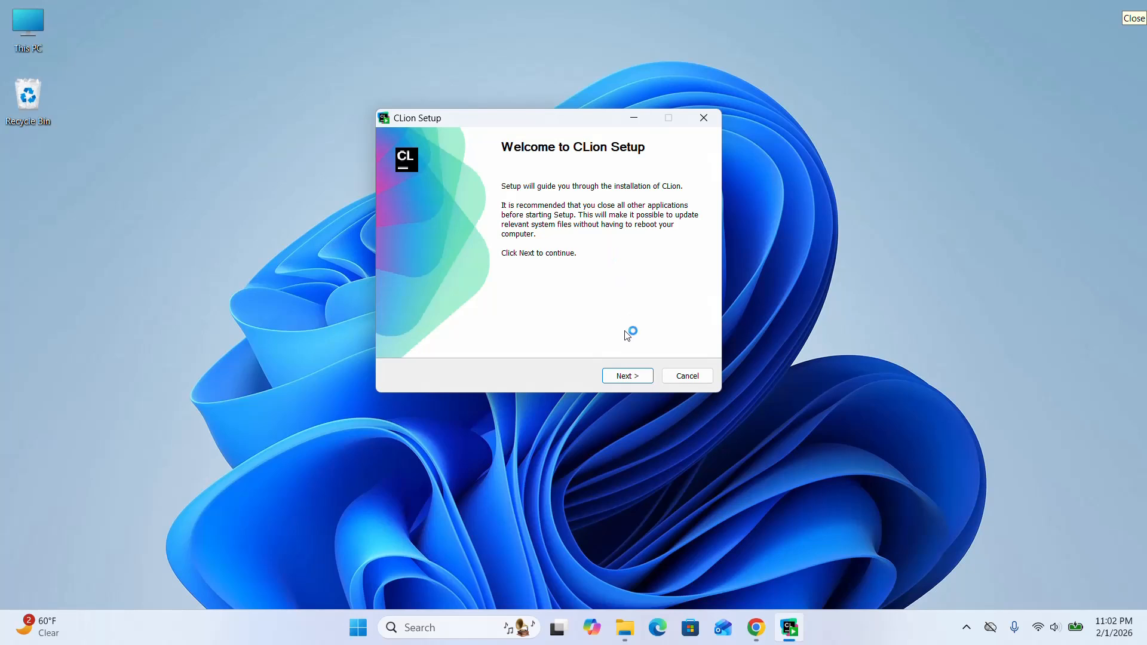
click(622, 373)
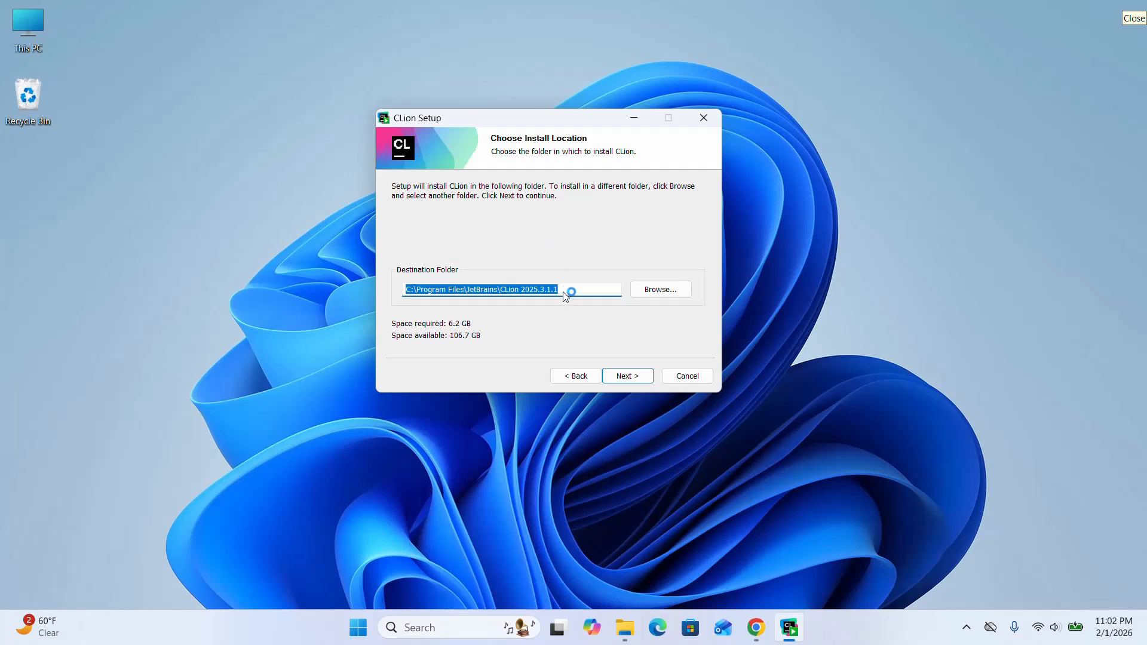
drag(571, 290, 435, 299)
key(Tab)
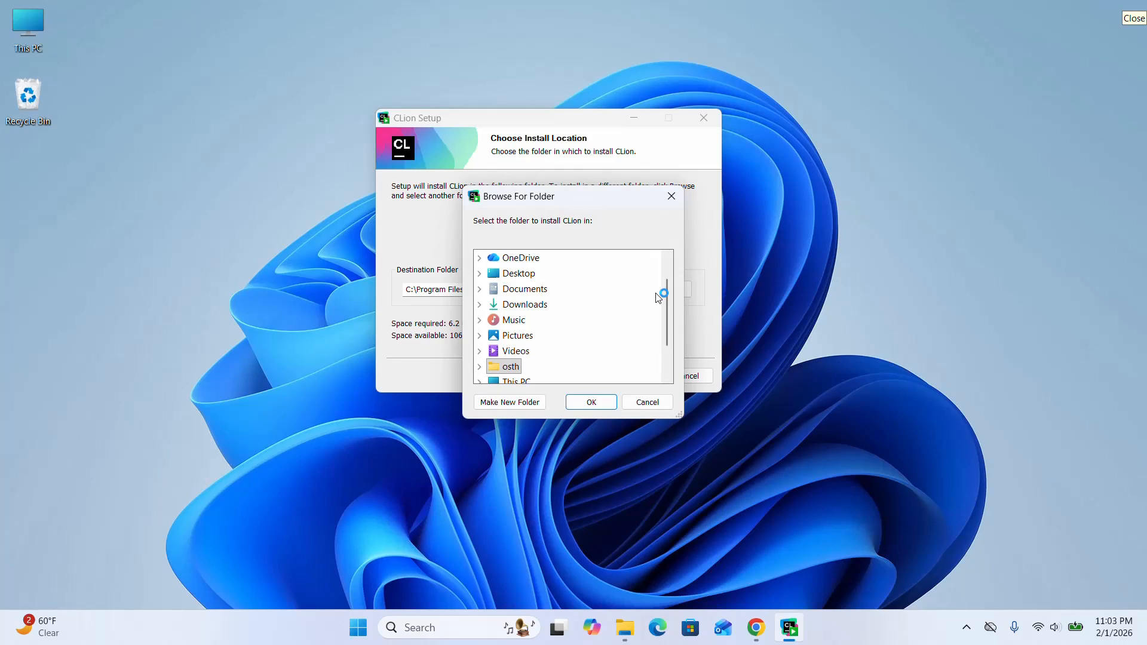
click(650, 402)
drag(579, 292, 389, 298)
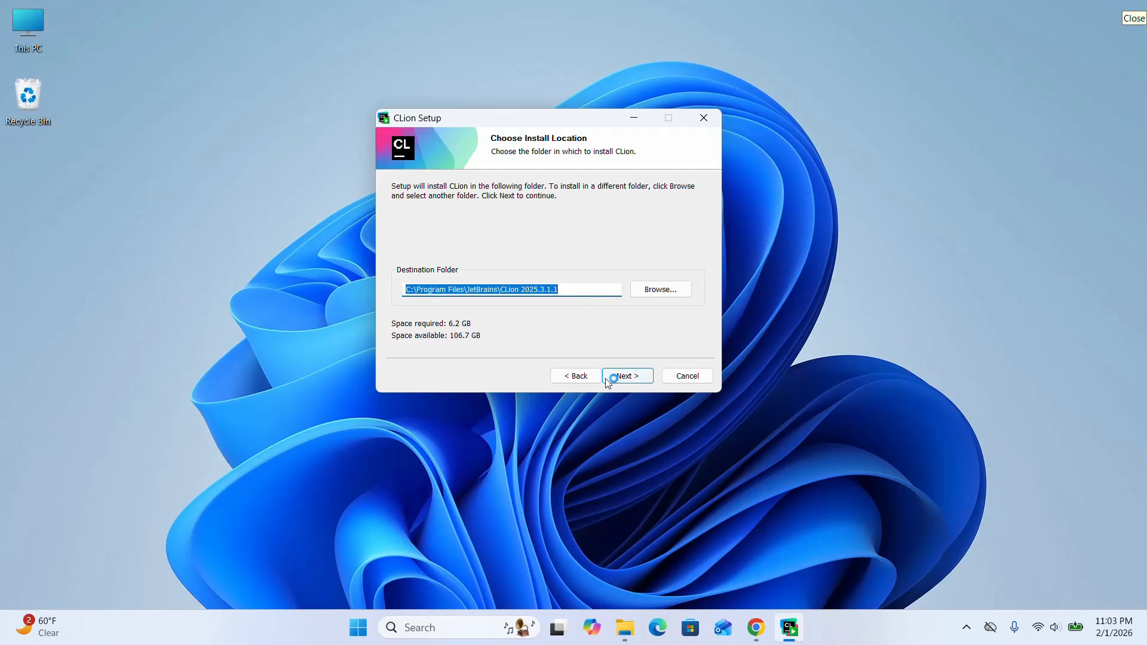
click(624, 374)
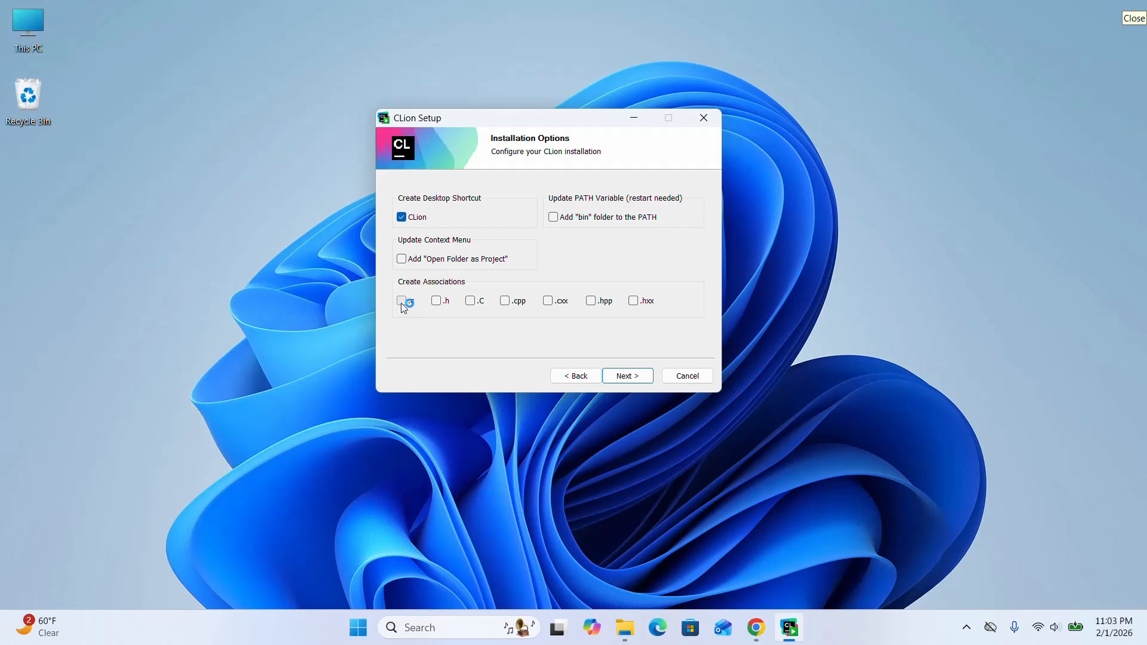
- Associate the .c, .h, .C and .hpp file types with CLion and install it using the JetBrains Start Menu folder
click(401, 301)
click(436, 301)
click(470, 301)
click(586, 302)
click(628, 375)
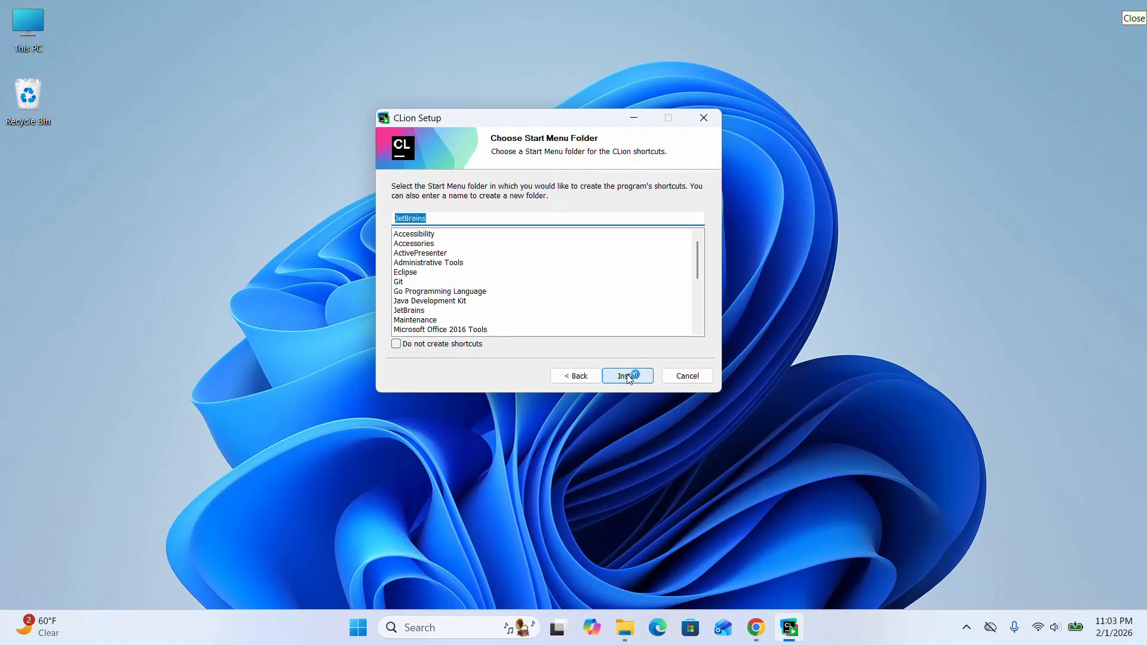
click(627, 376)
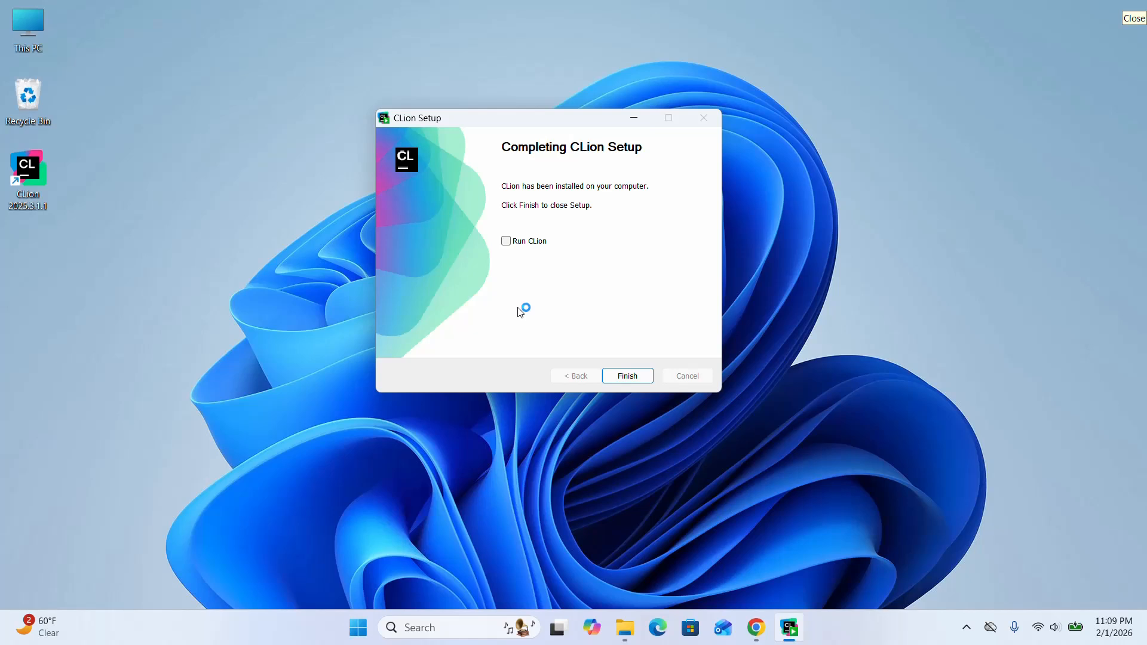
- Finish setup with Run CLion enabled and reach the welcome screen, allowing network access and skipping the settings import
click(506, 242)
click(627, 376)
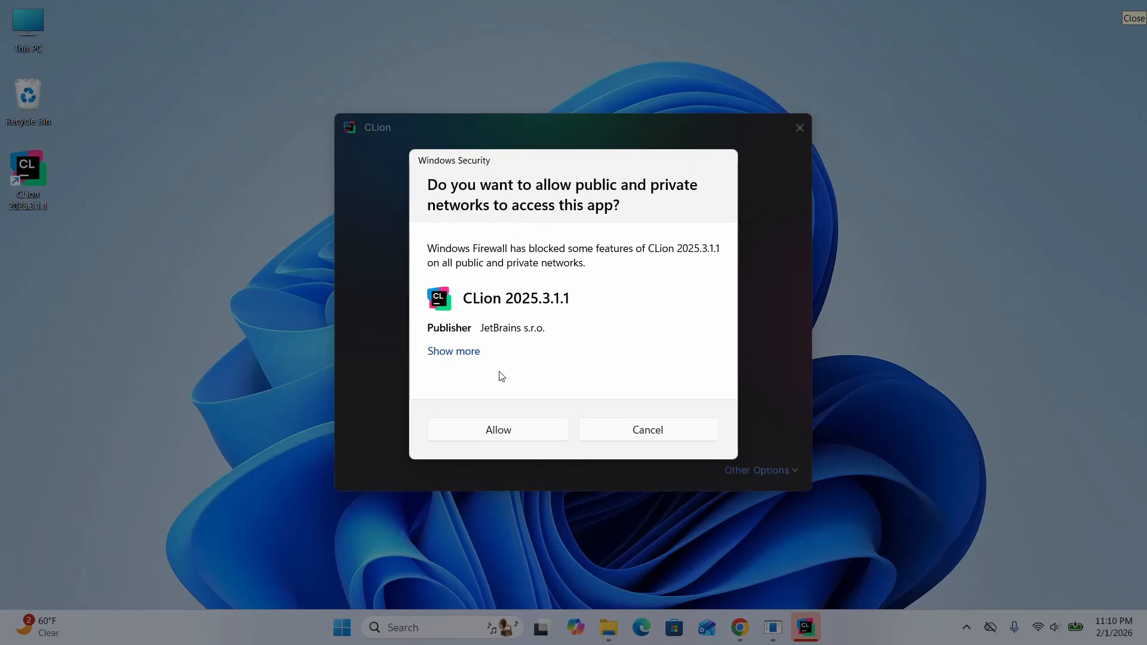
click(503, 431)
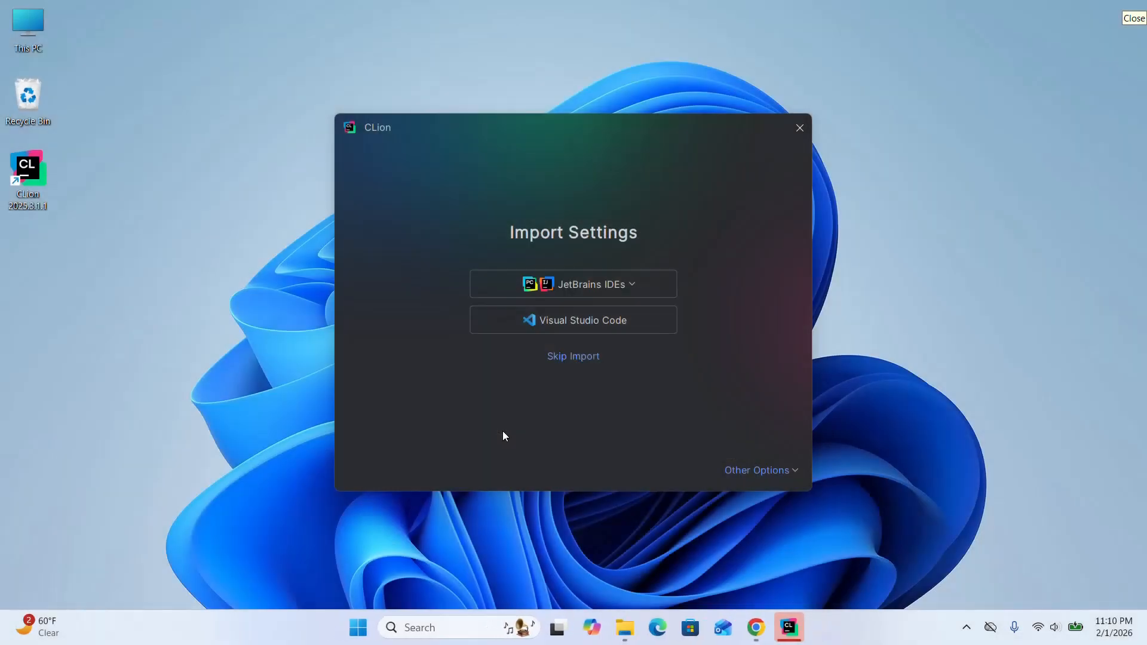
click(576, 358)
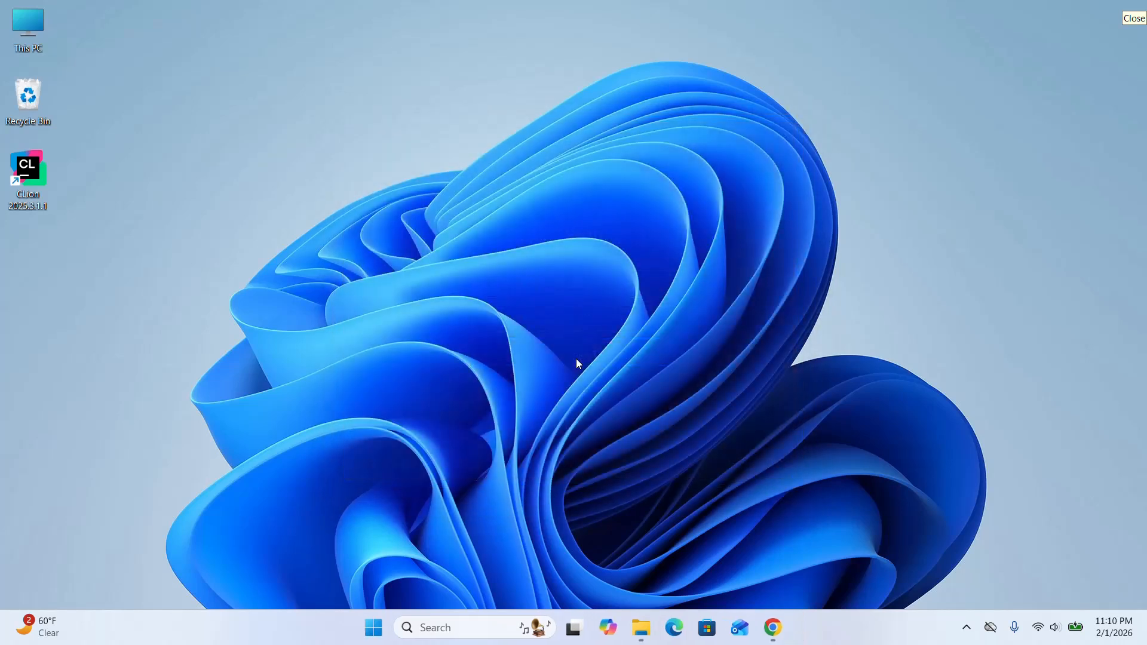
click(815, 57)
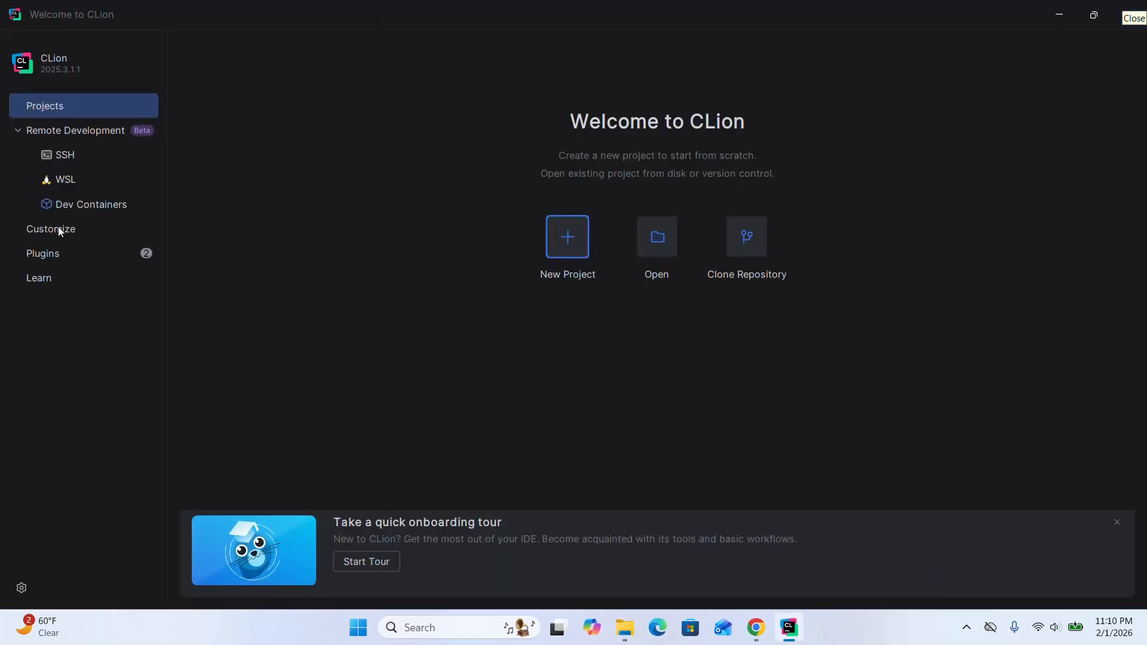
- Set the IDE theme to Darcula in the appearance settings, keeping its default editor color scheme
click(22, 588)
click(46, 468)
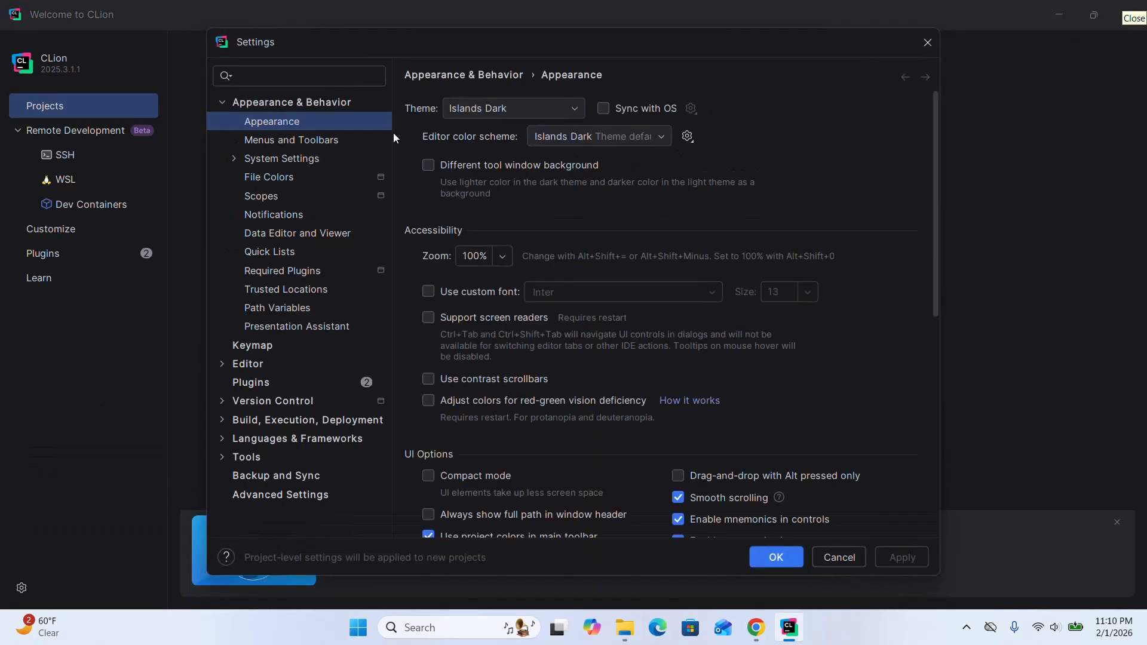
click(575, 108)
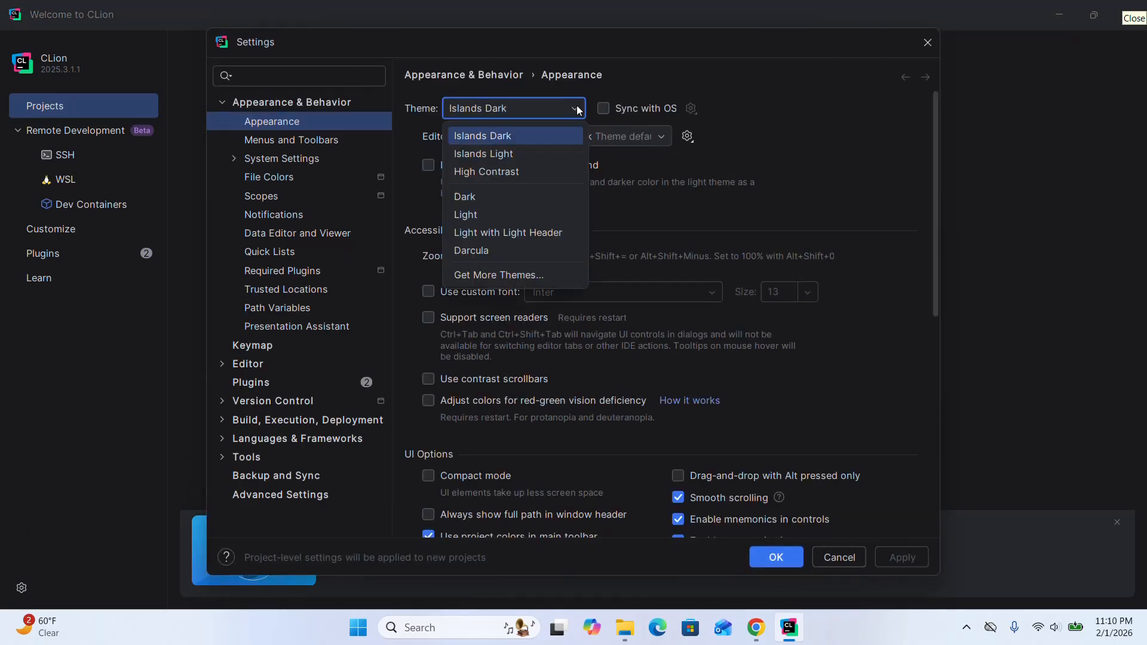
key(Down)
key(Down)
key(Down)
key(Down)
key(Down)
key(Down)
key(Return)
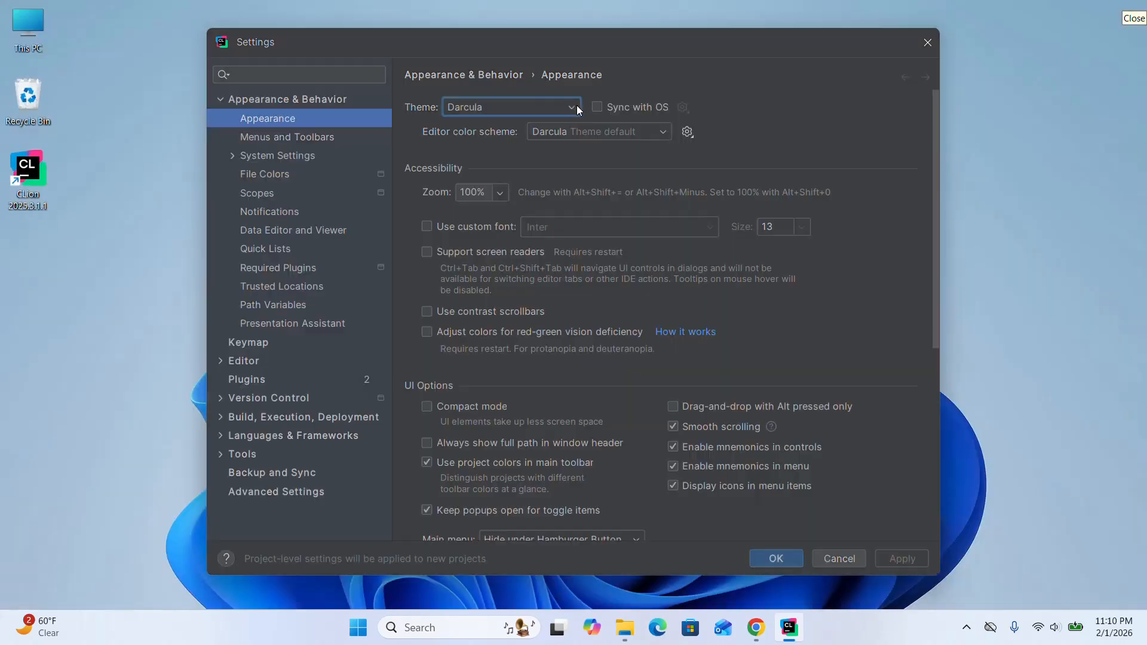
click(560, 126)
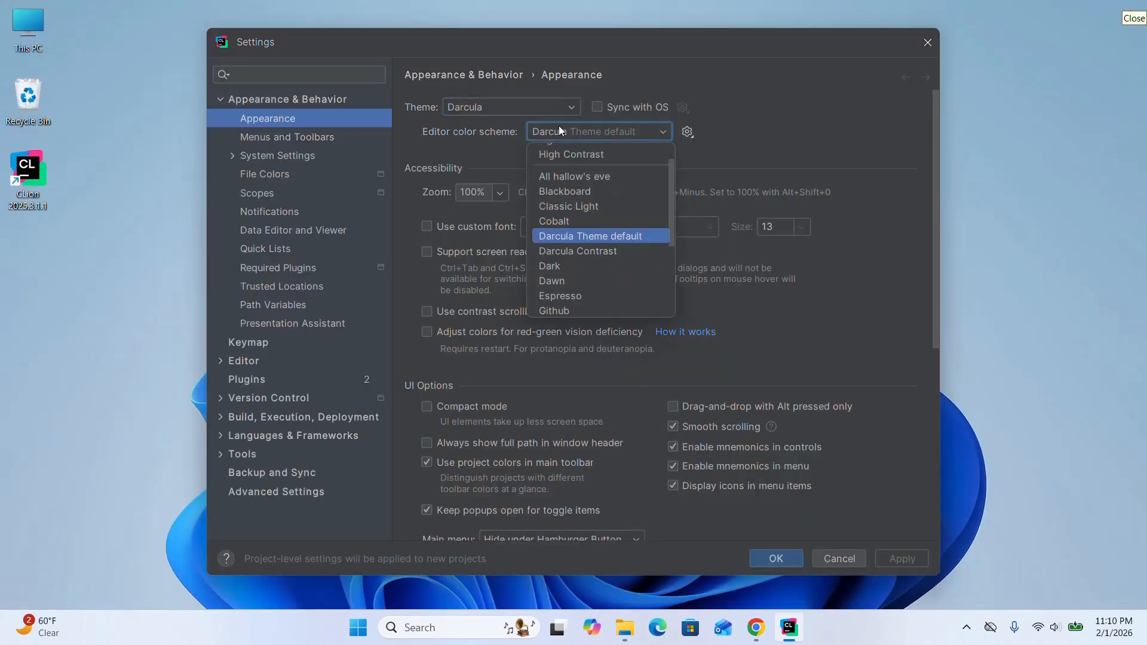
click(774, 221)
- Enable the custom interface font Inter and set its size to 14
click(428, 226)
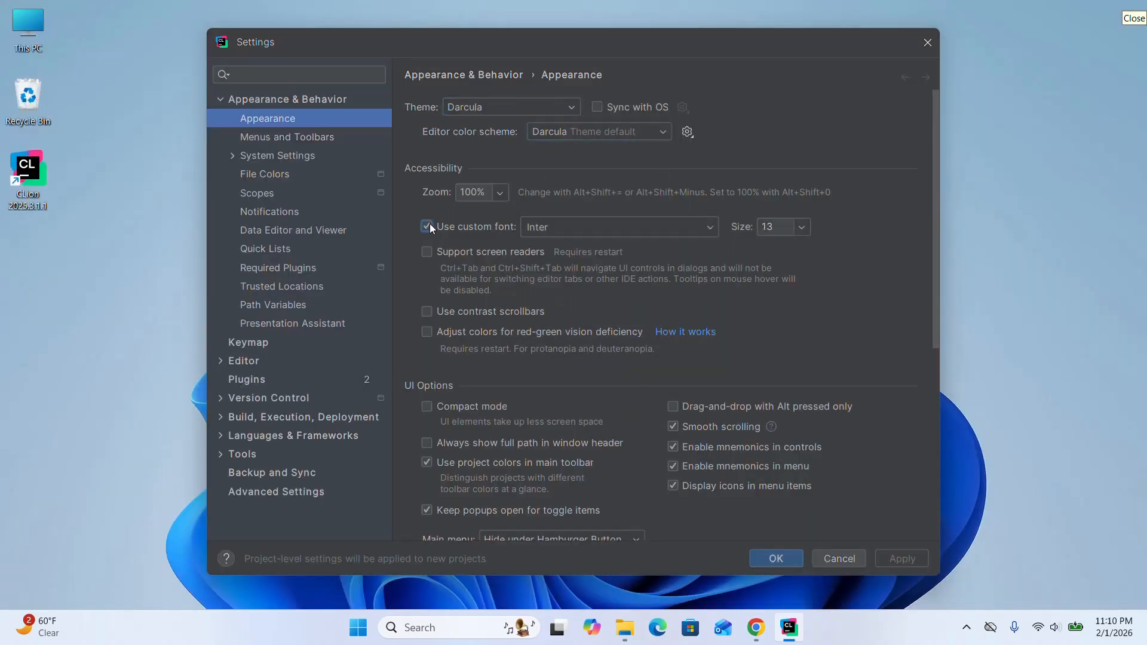
click(770, 226)
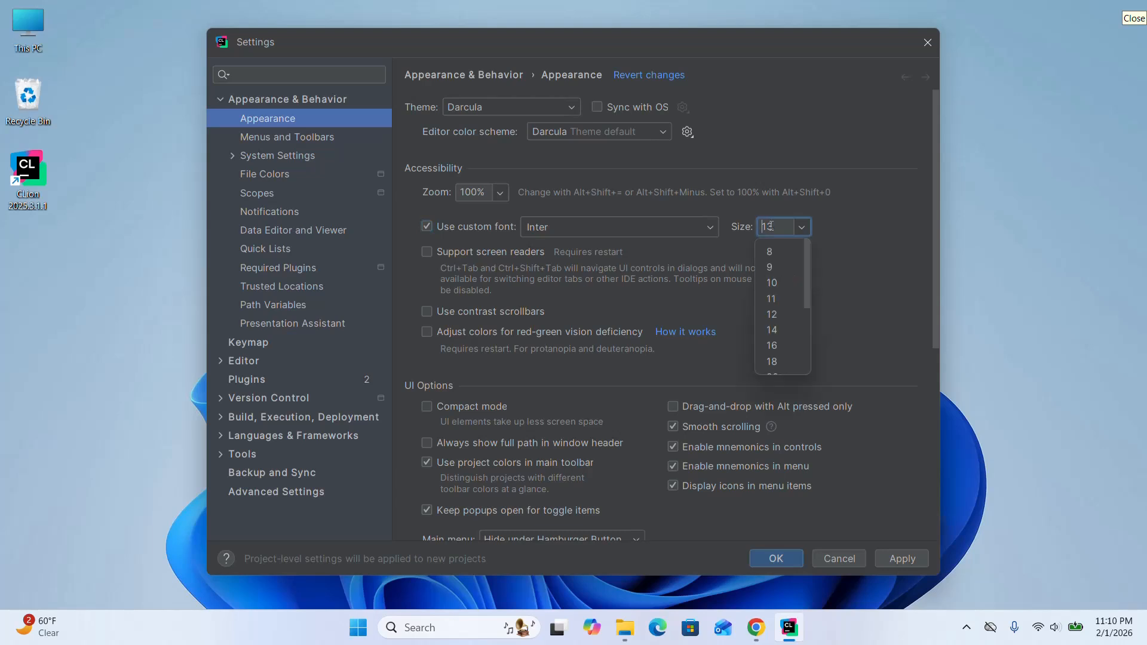
click(776, 332)
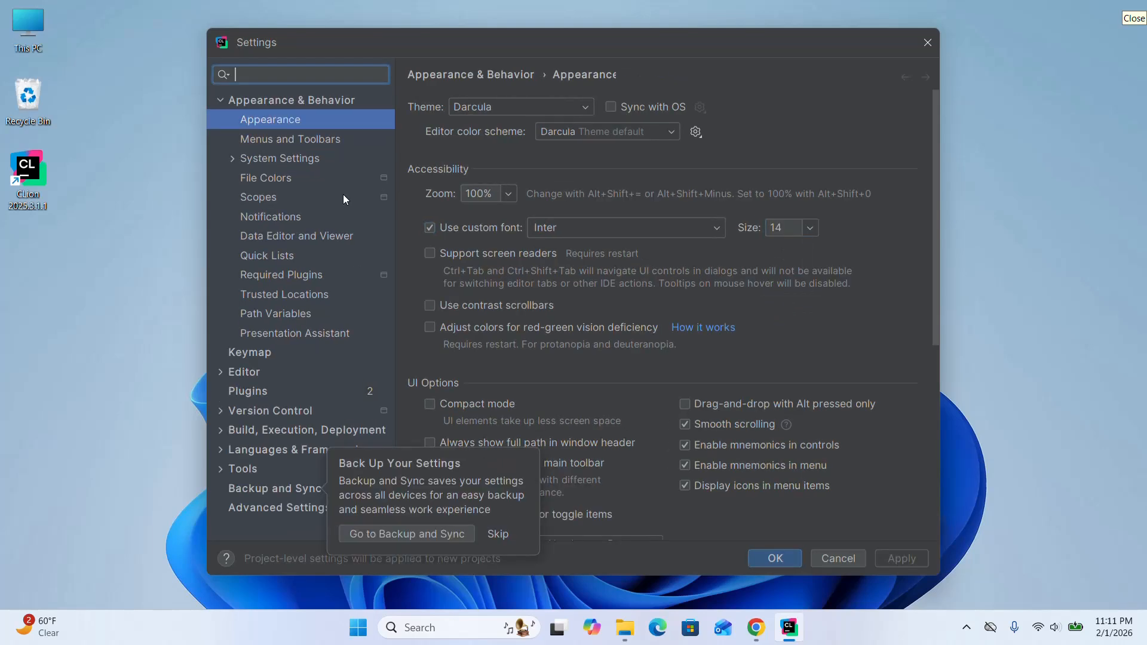
- Set the editor font size to 18 in the Editor font settings
click(283, 378)
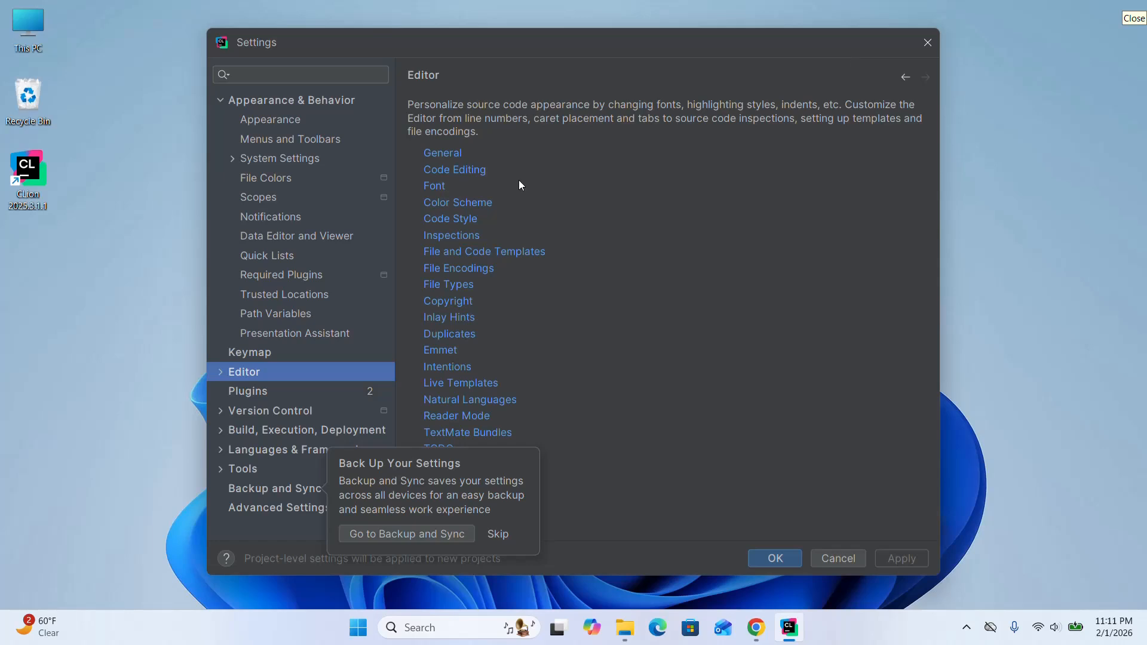
click(435, 188)
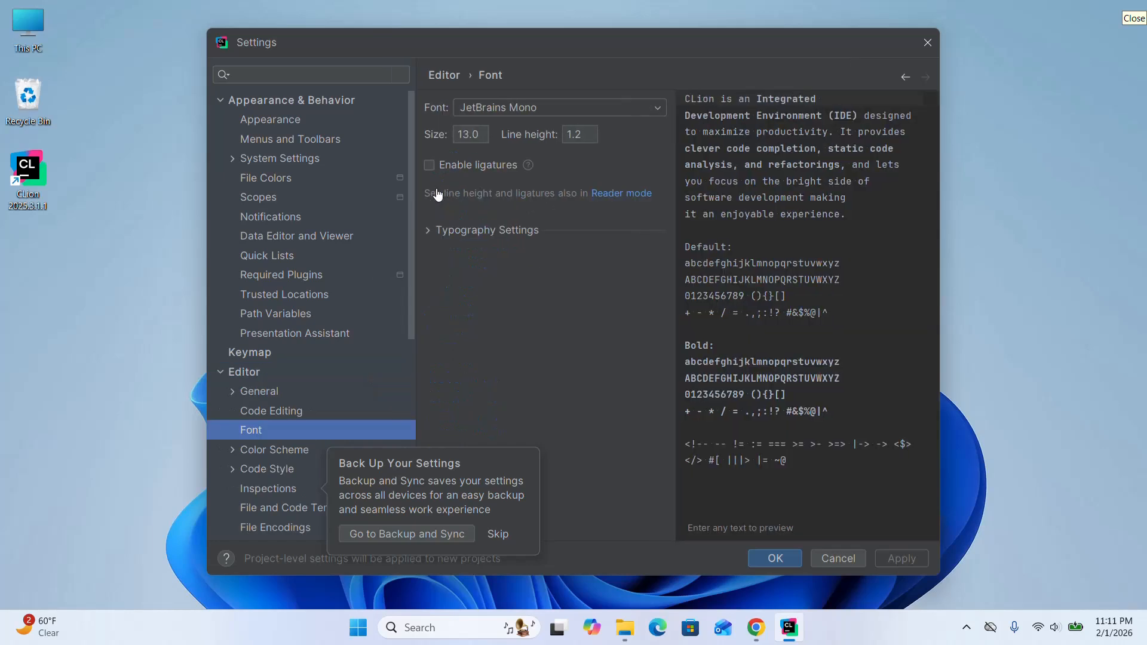
double_click(457, 134)
text(18)
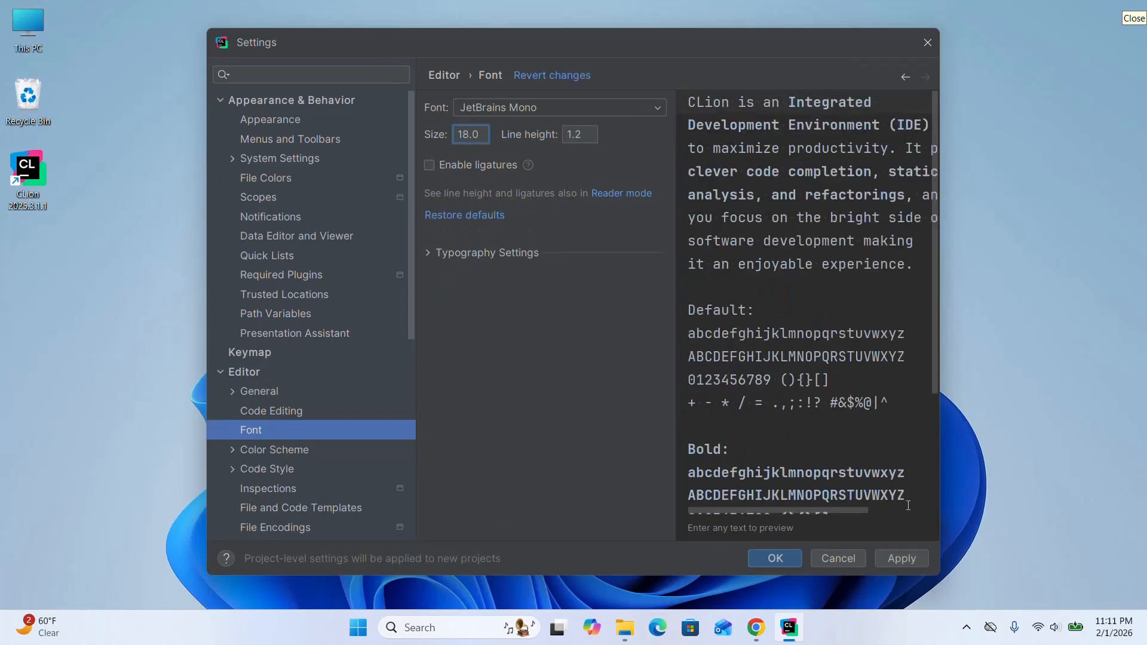
- Apply and confirm the font settings and maximize the welcome window
click(902, 558)
click(784, 560)
click(813, 56)
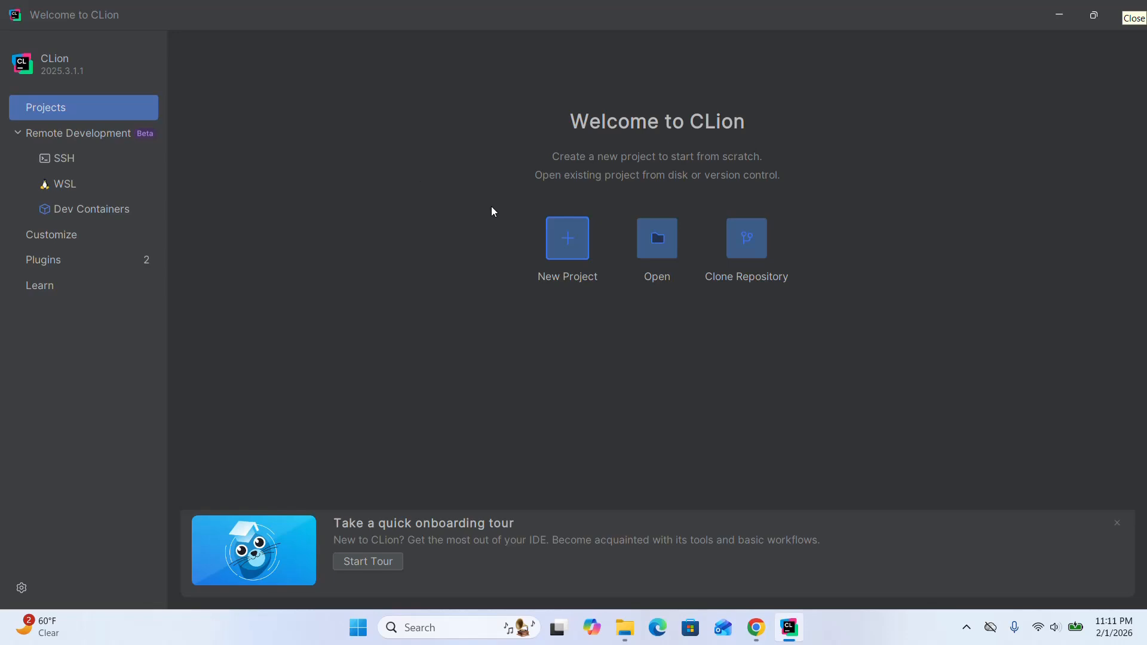
- Create a new C Executable project named myfirstc in the CLionProjects folder with language standard C11
click(564, 246)
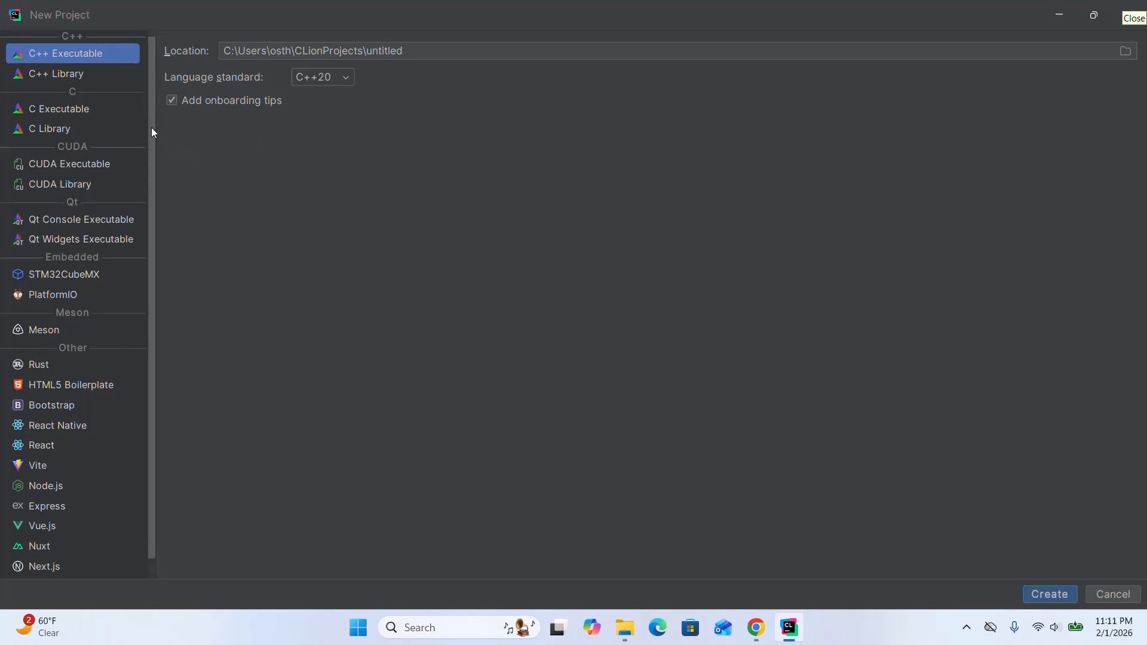
click(58, 114)
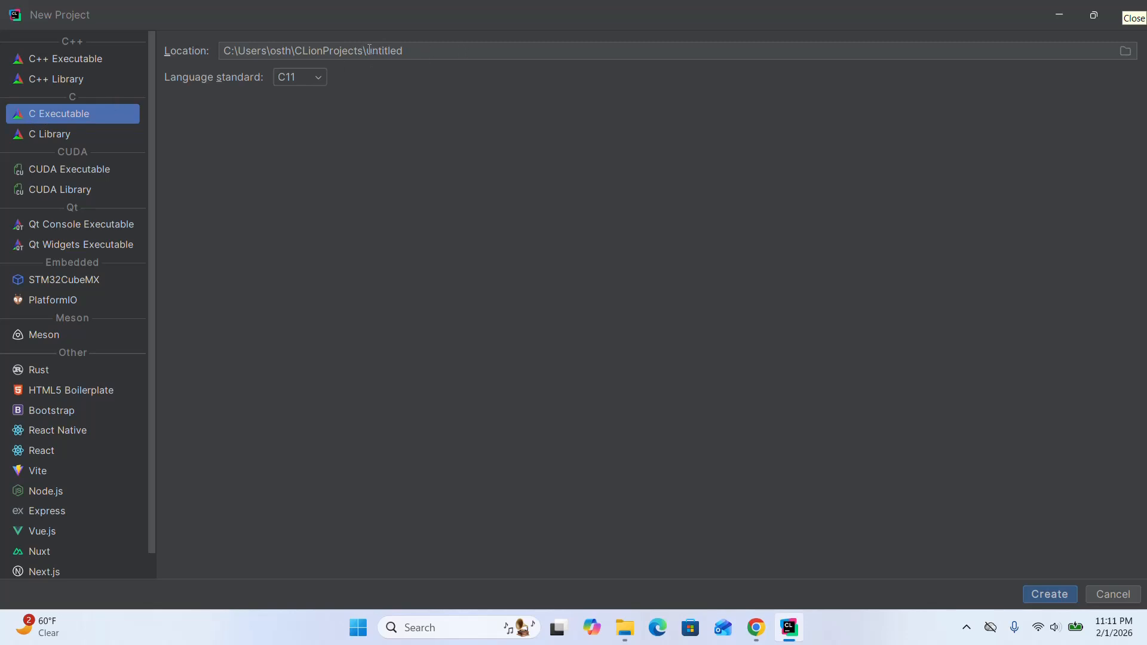
drag(366, 50, 449, 55)
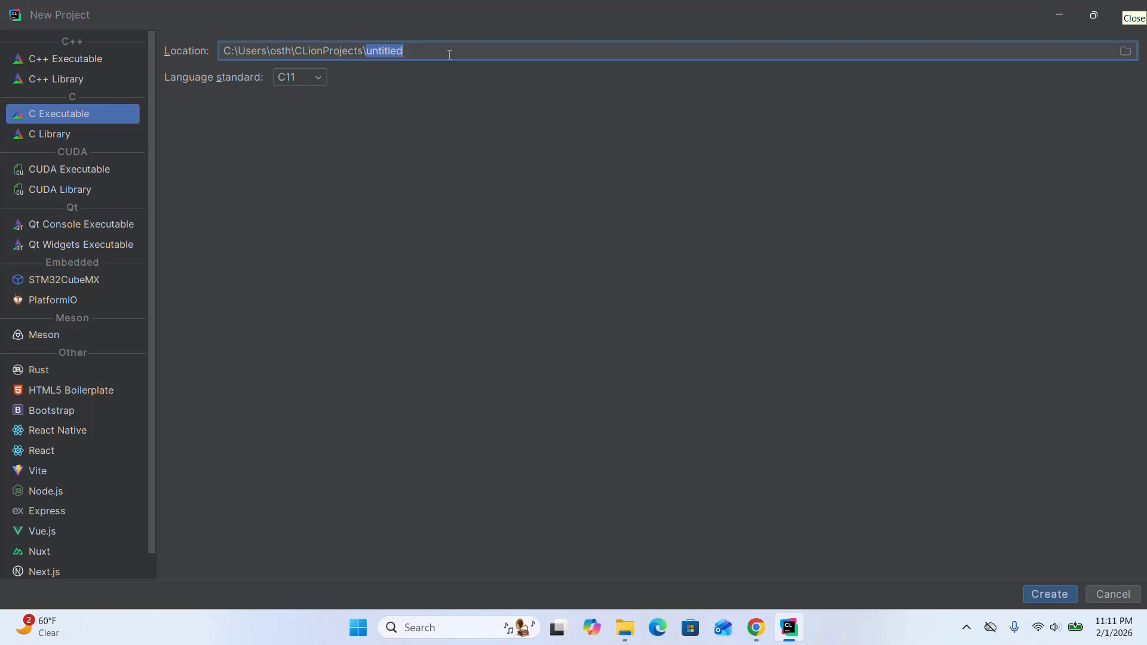
text(myfirstc)
click(320, 78)
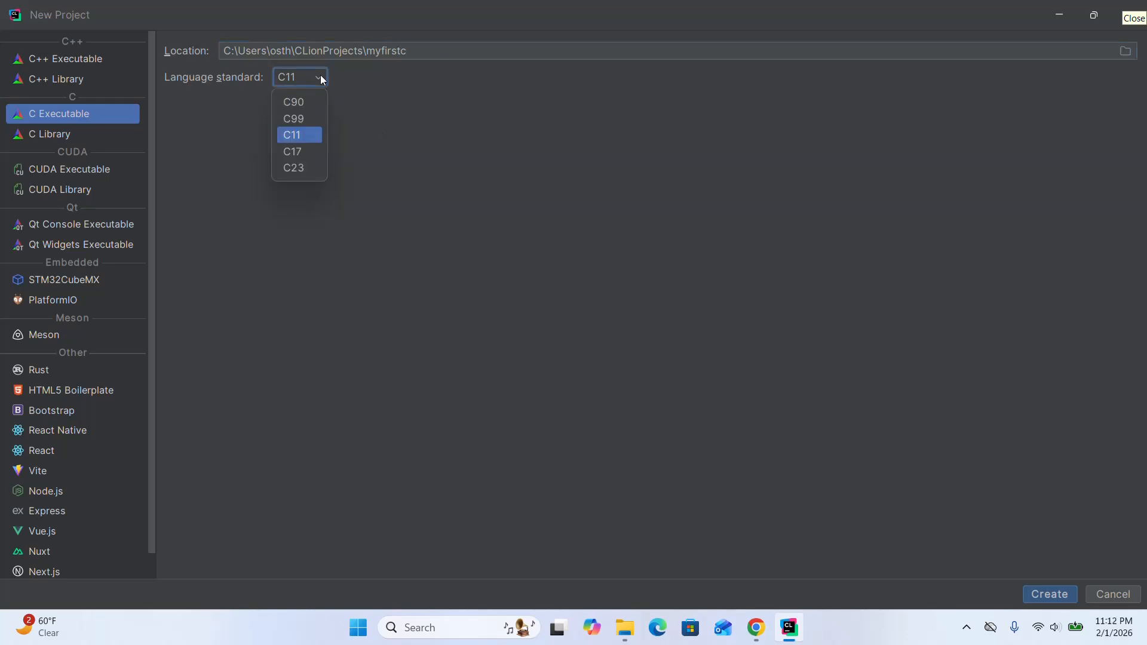
click(307, 135)
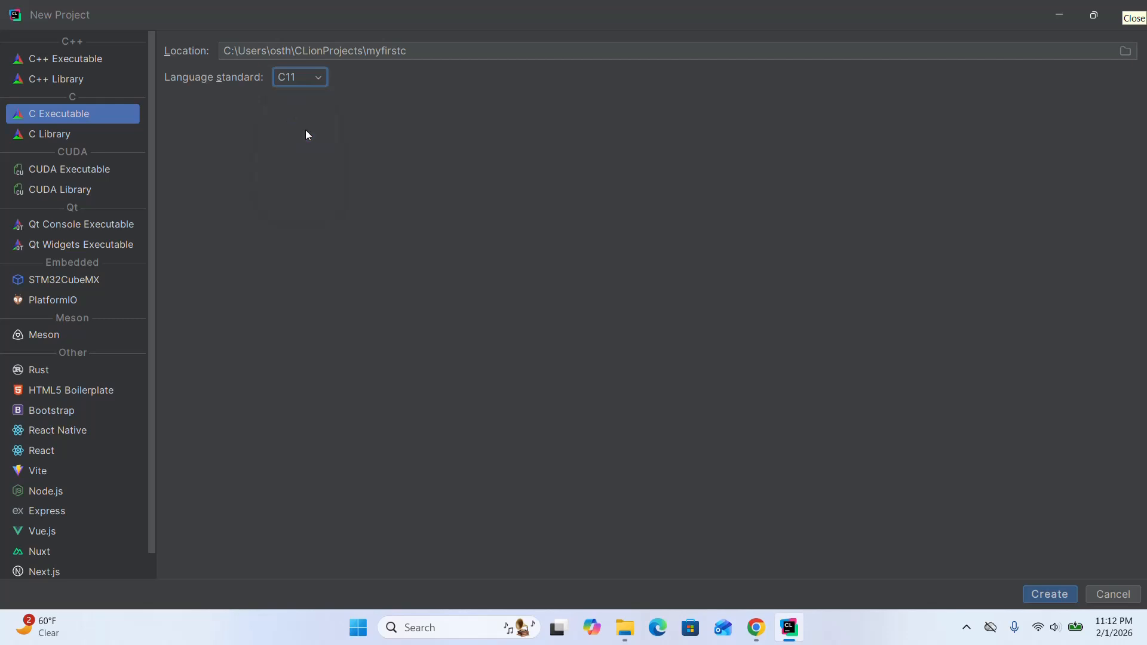
click(1044, 594)
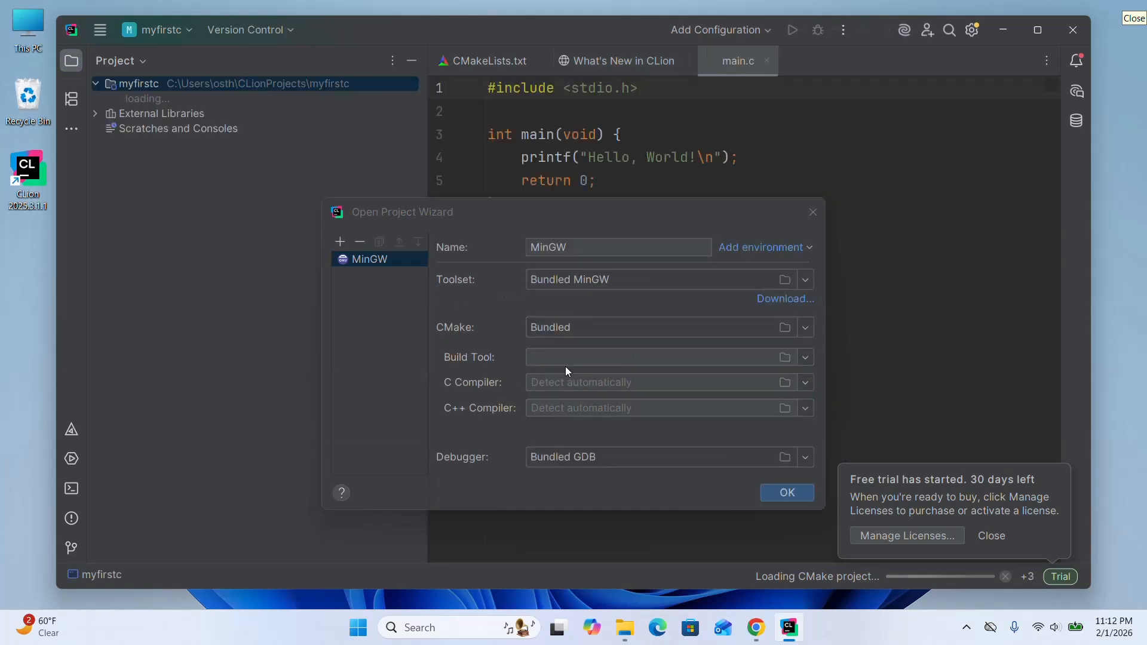
- Review the MinGW toolchain in the Open Project Wizard and accept it with bundled MinGW, CMake and GDB
drag(592, 206, 584, 121)
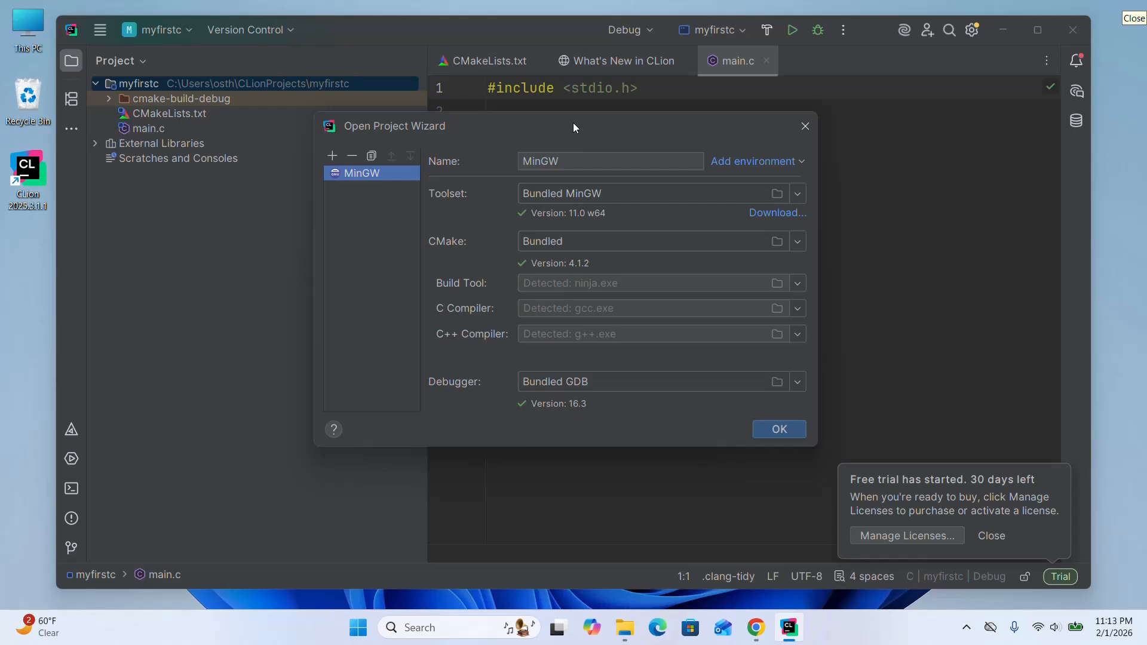
click(544, 165)
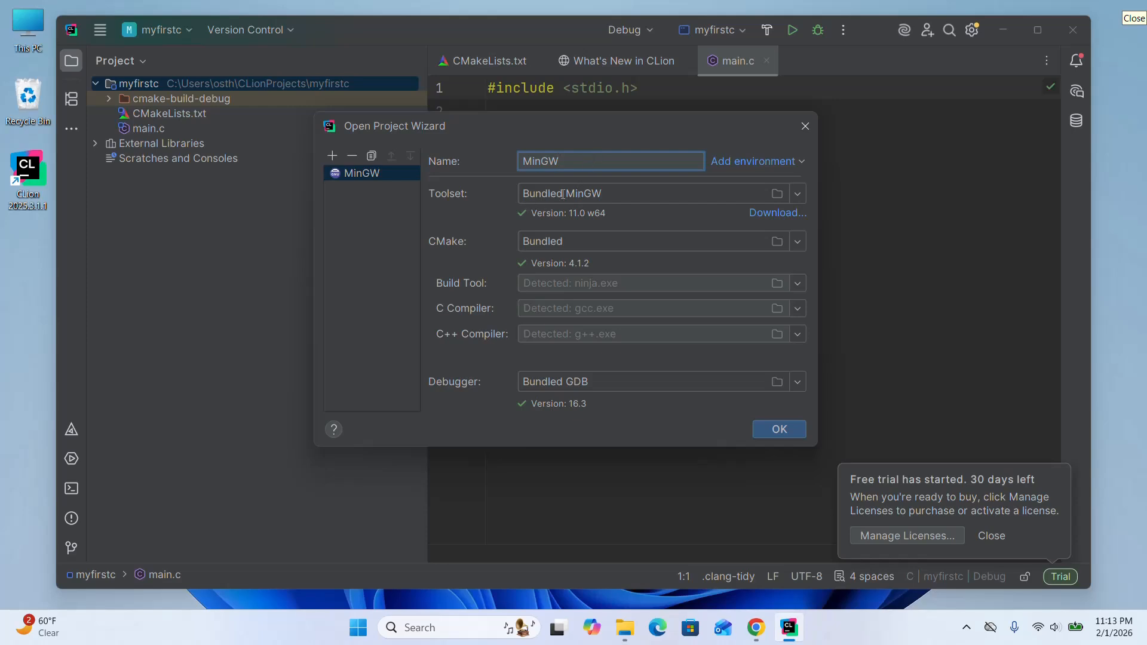
click(604, 190)
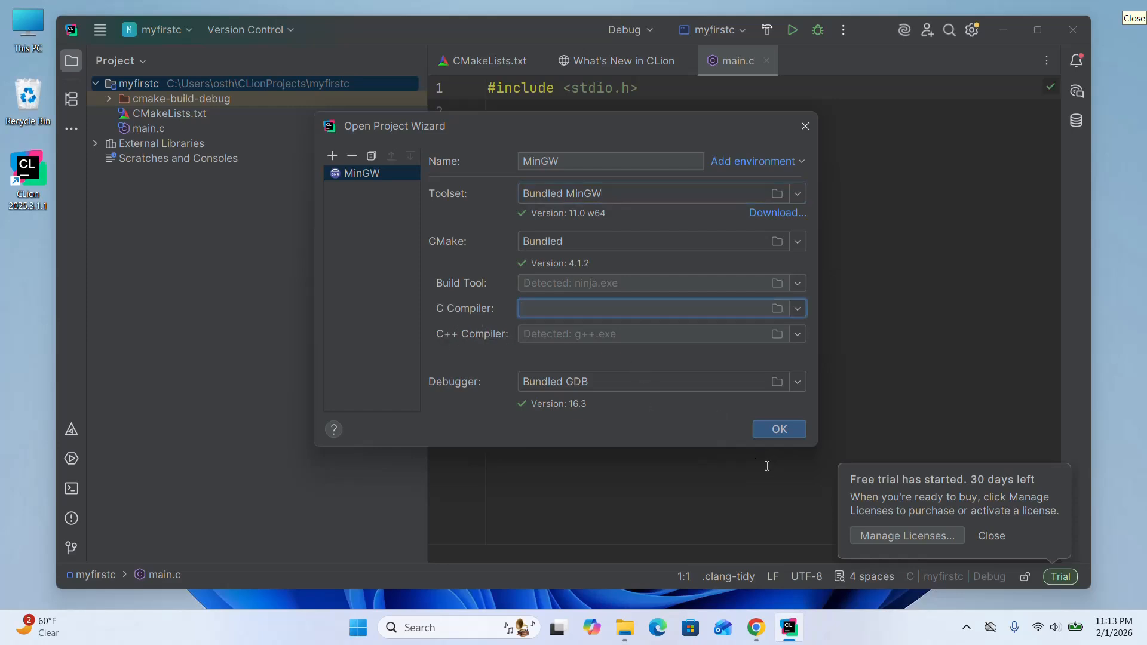
click(778, 429)
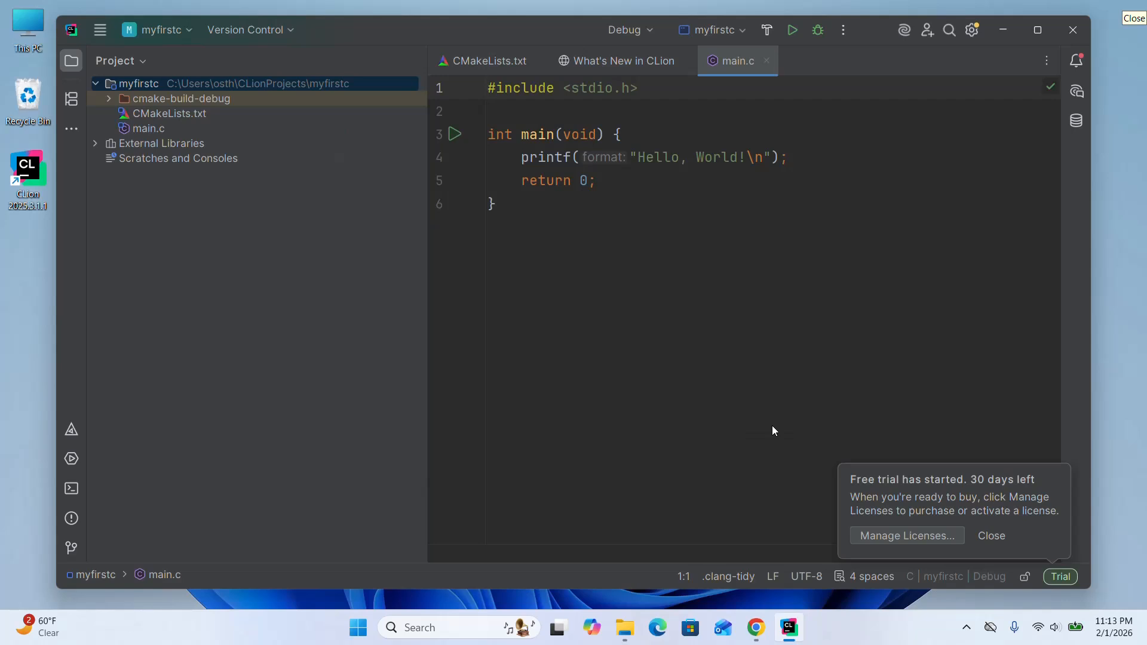
- Maximize the project window and keep only main.c open in the editor
key(super+Up)
drag(373, 215, 270, 274)
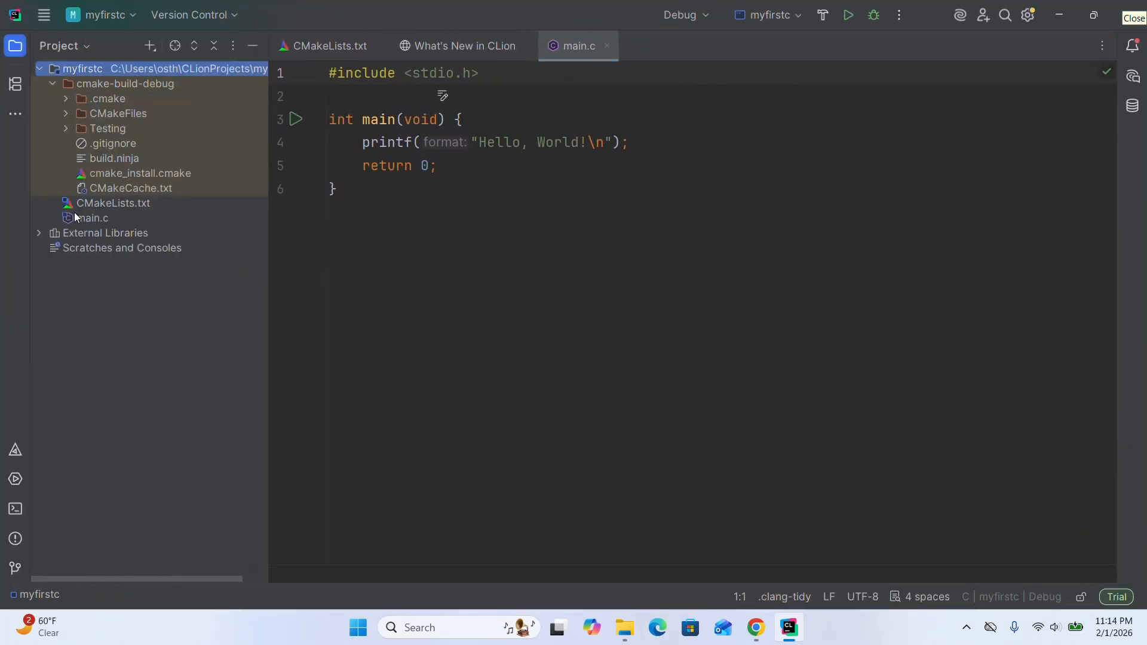
click(170, 218)
click(139, 217)
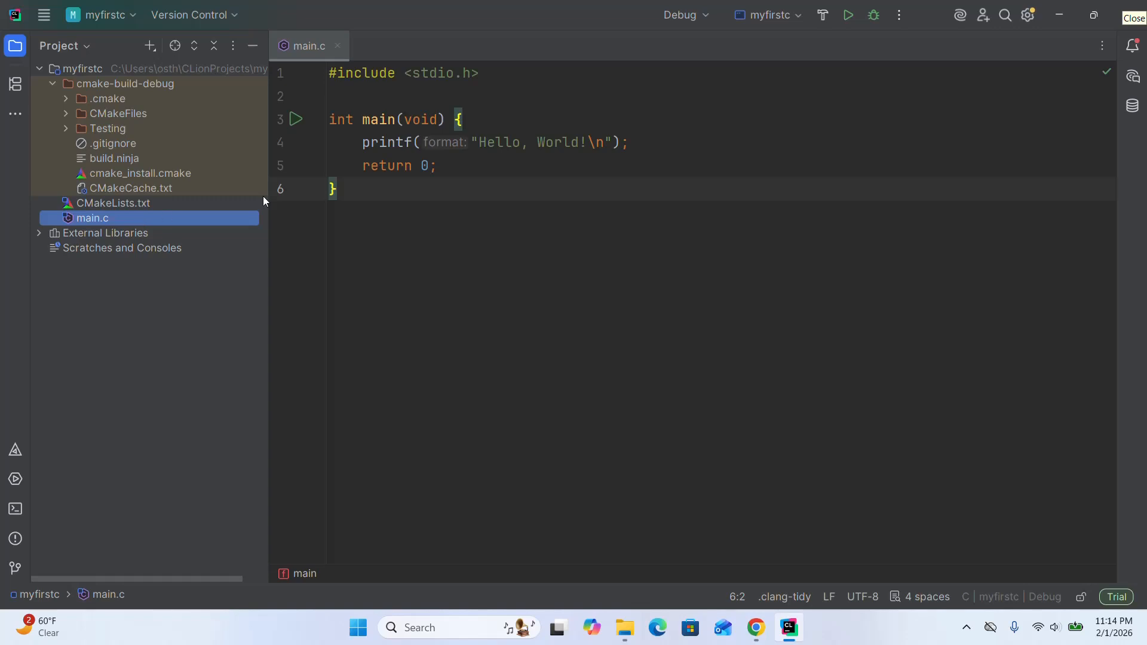
- Run the myfirstc program from main.c and check its printed output line in the run console
double_click(382, 118)
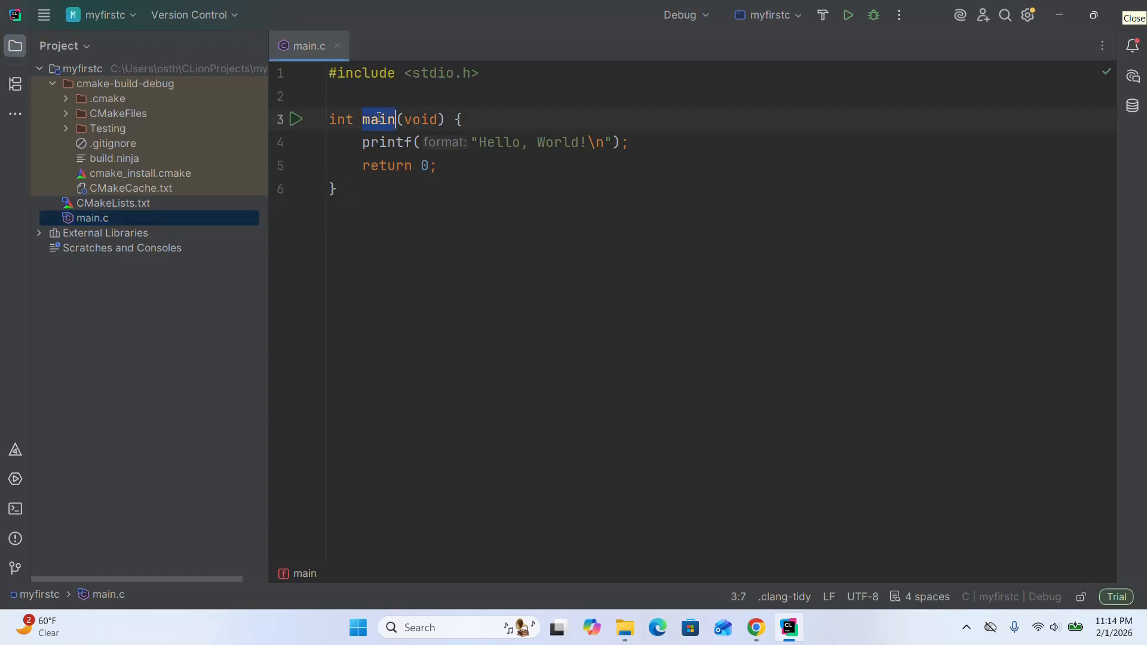
click(549, 228)
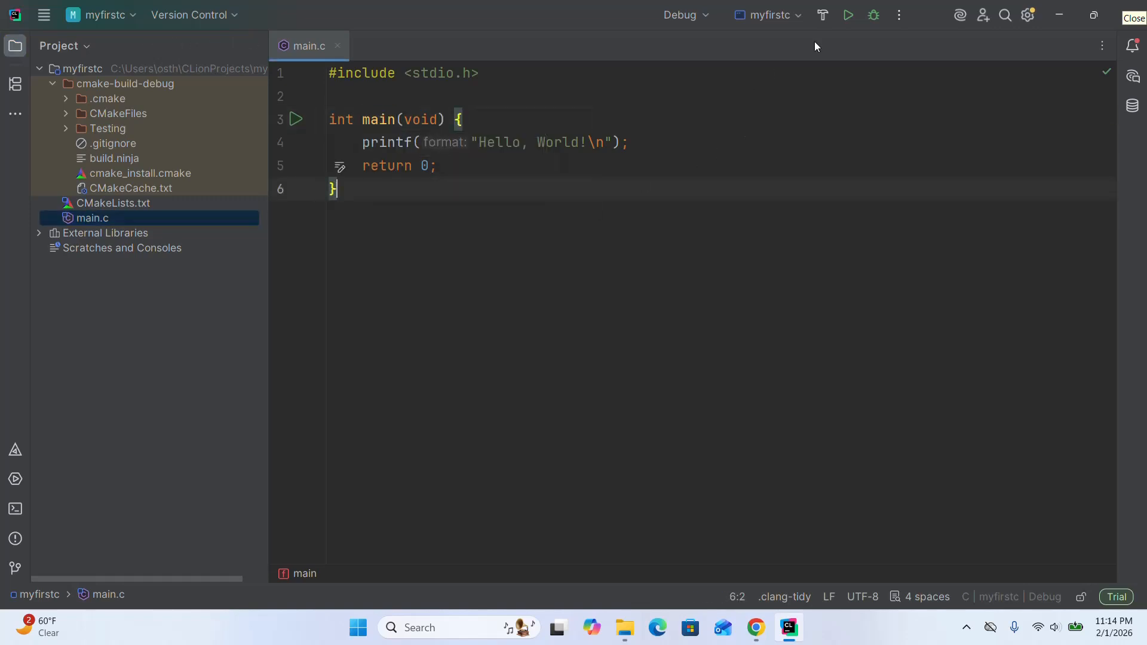
click(847, 16)
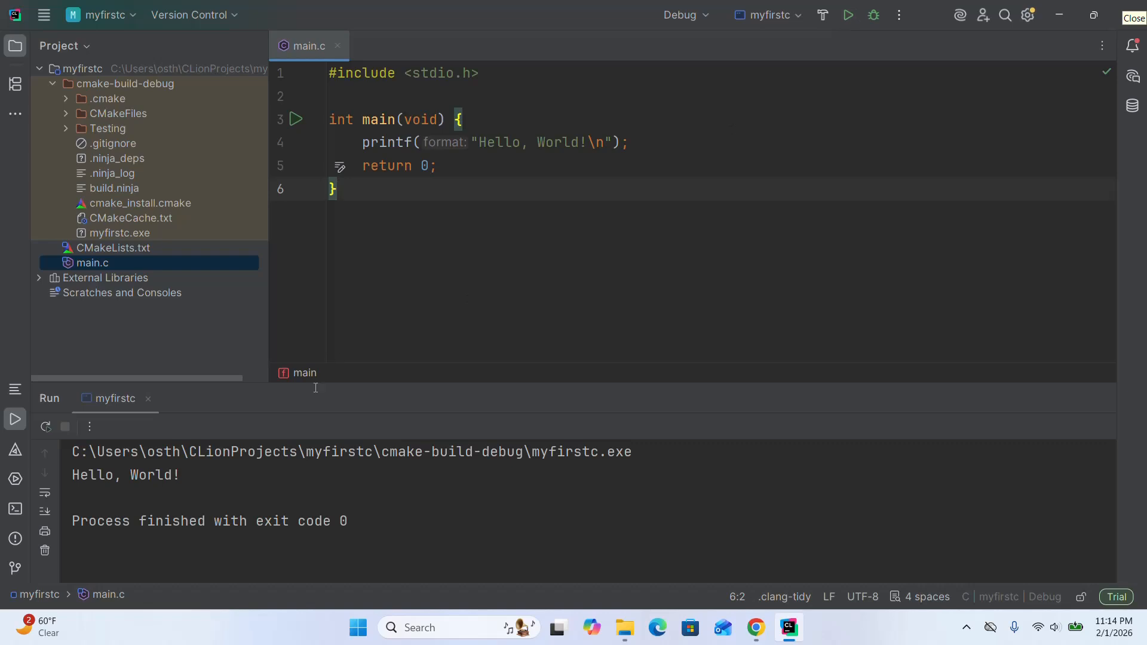
drag(196, 474, 67, 474)
click(633, 180)
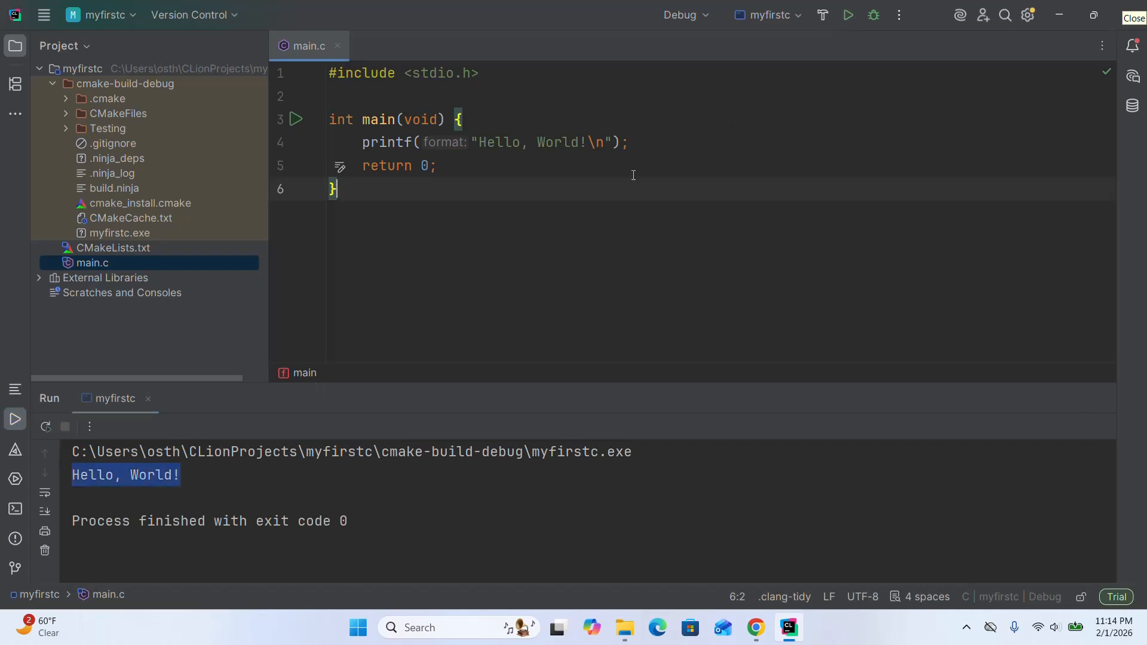
click(630, 141)
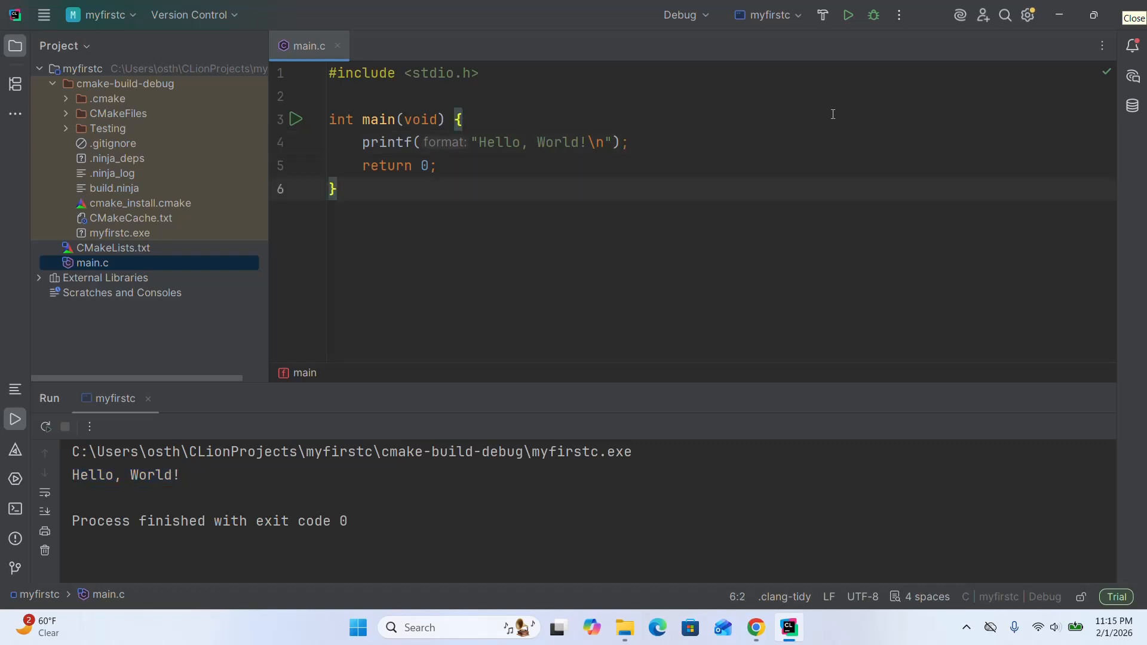
- Build the myfirstc project in the Debug configuration and check the build messages
click(823, 16)
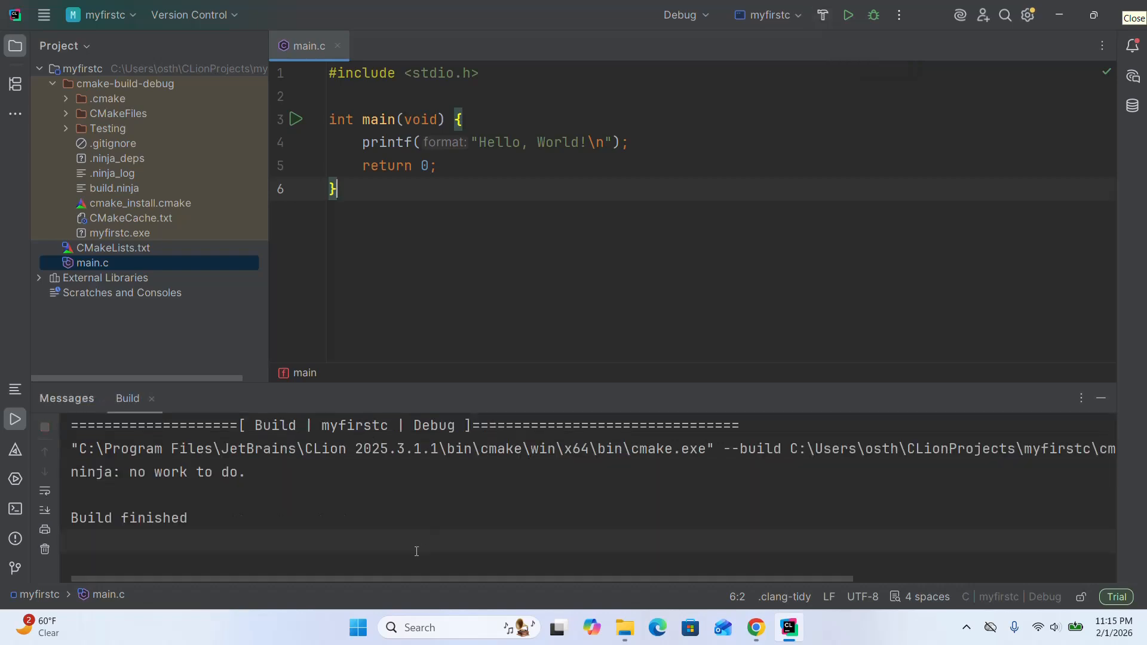
drag(248, 515, 72, 449)
click(747, 144)
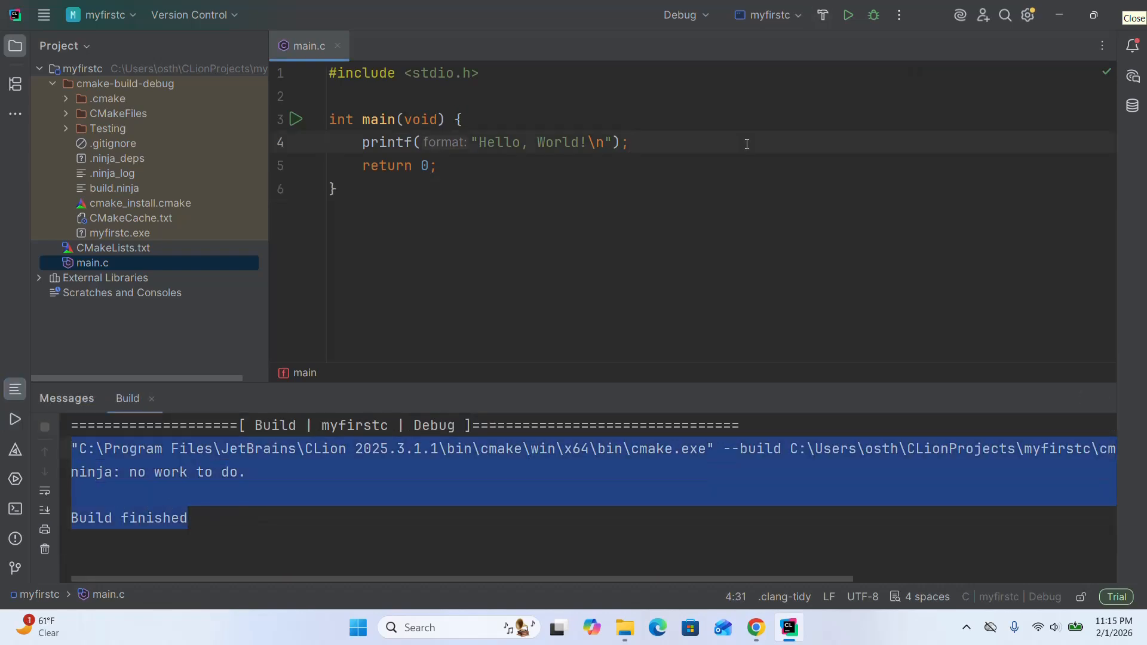